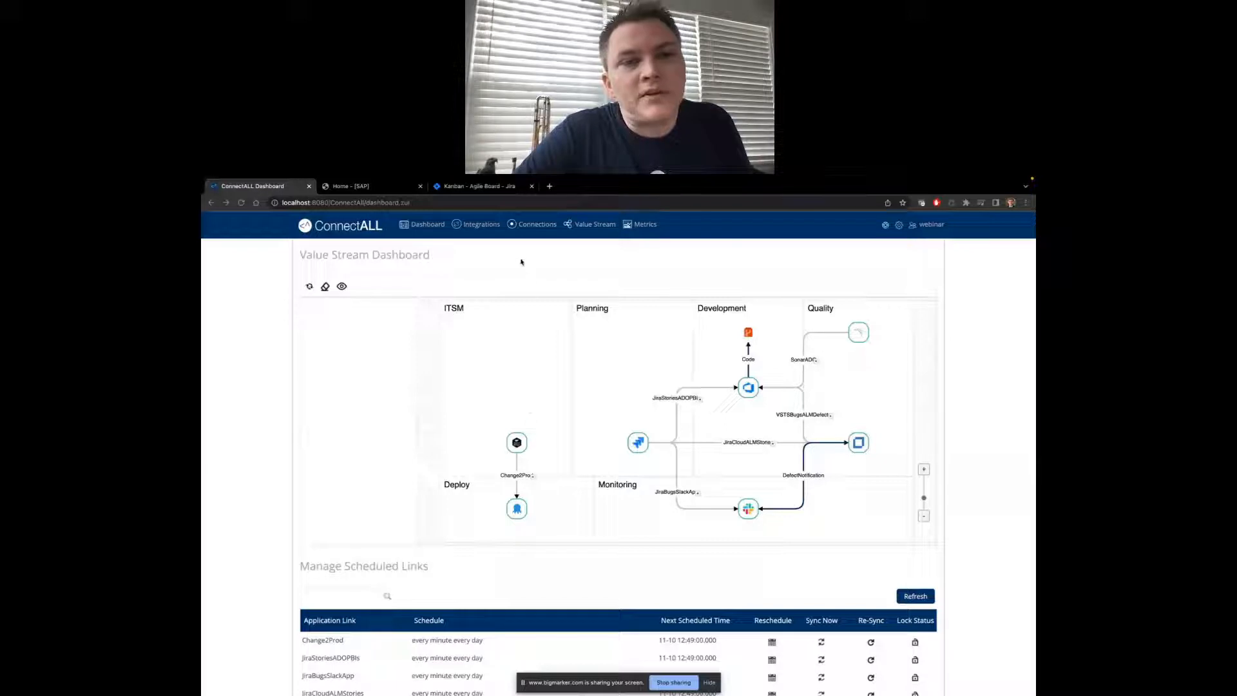
Set up a new application link with SAP Solution Manager as Application 1 and Atlassian JIRA as Application 2
{"action": "left_click", "coordinate": [490, 231]}
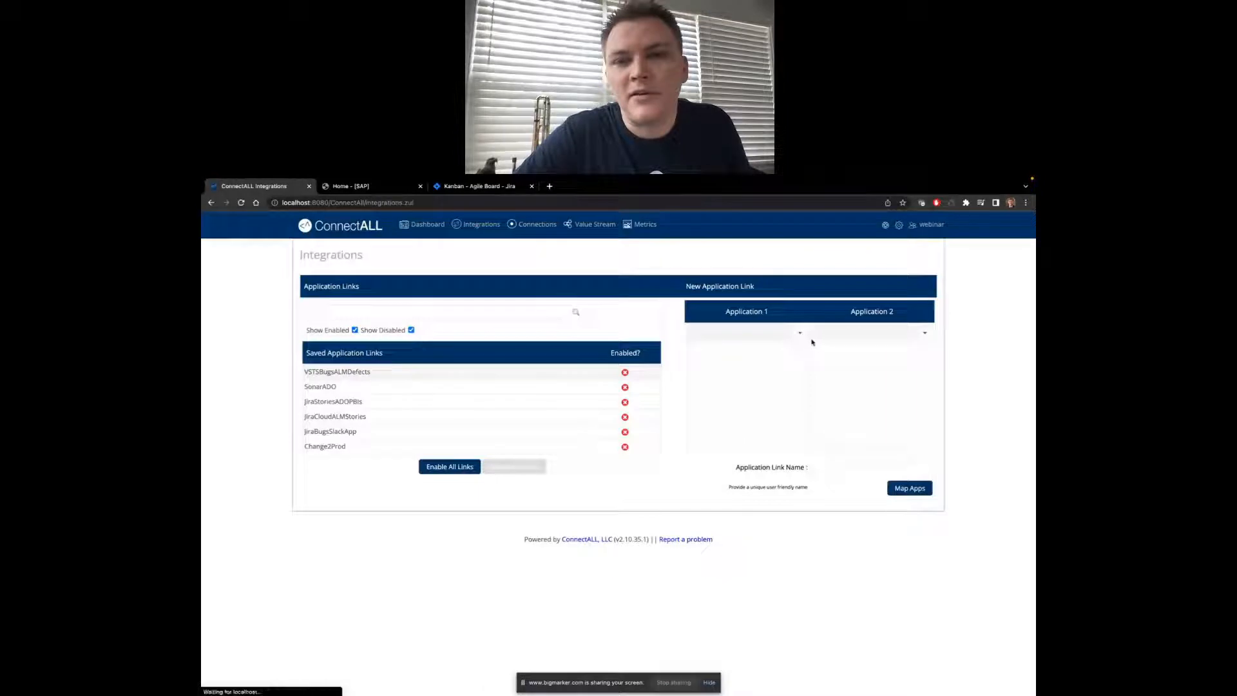
{"action": "left_click", "coordinate": [800, 334]}
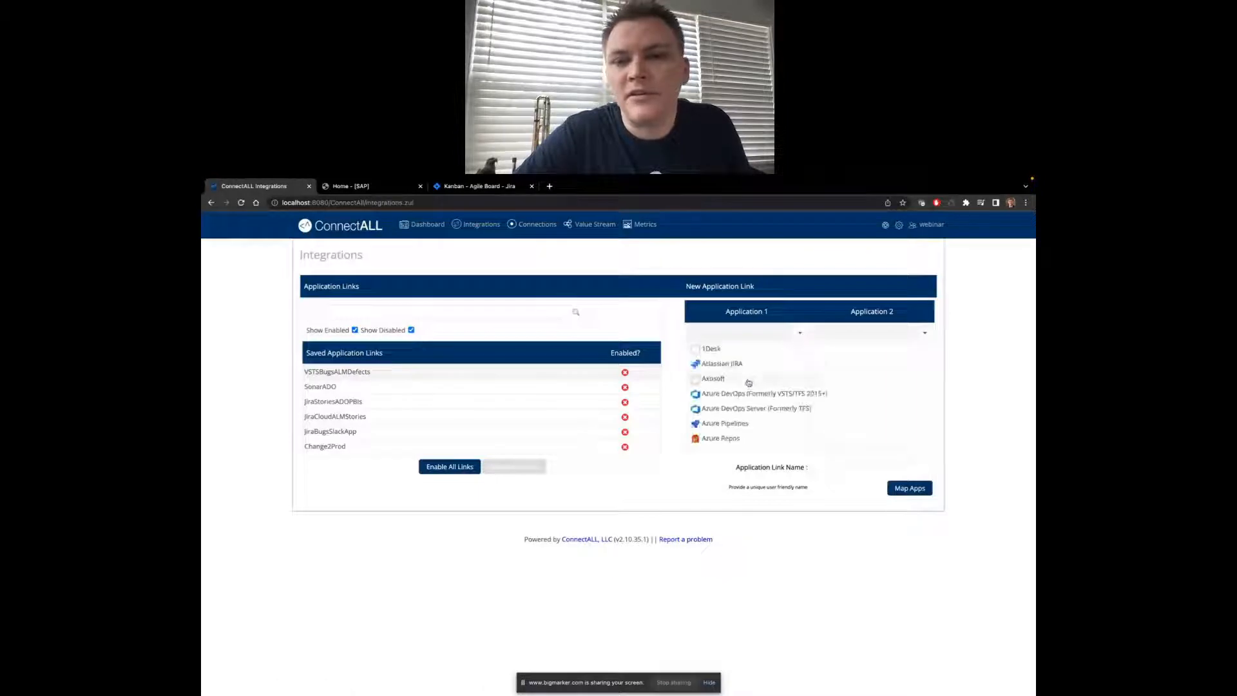
{"action": "scroll", "coordinate": [749, 382], "scroll_direction": "down", "scroll_amount": 5}
{"action": "scroll", "coordinate": [749, 383], "scroll_direction": "down", "scroll_amount": 6}
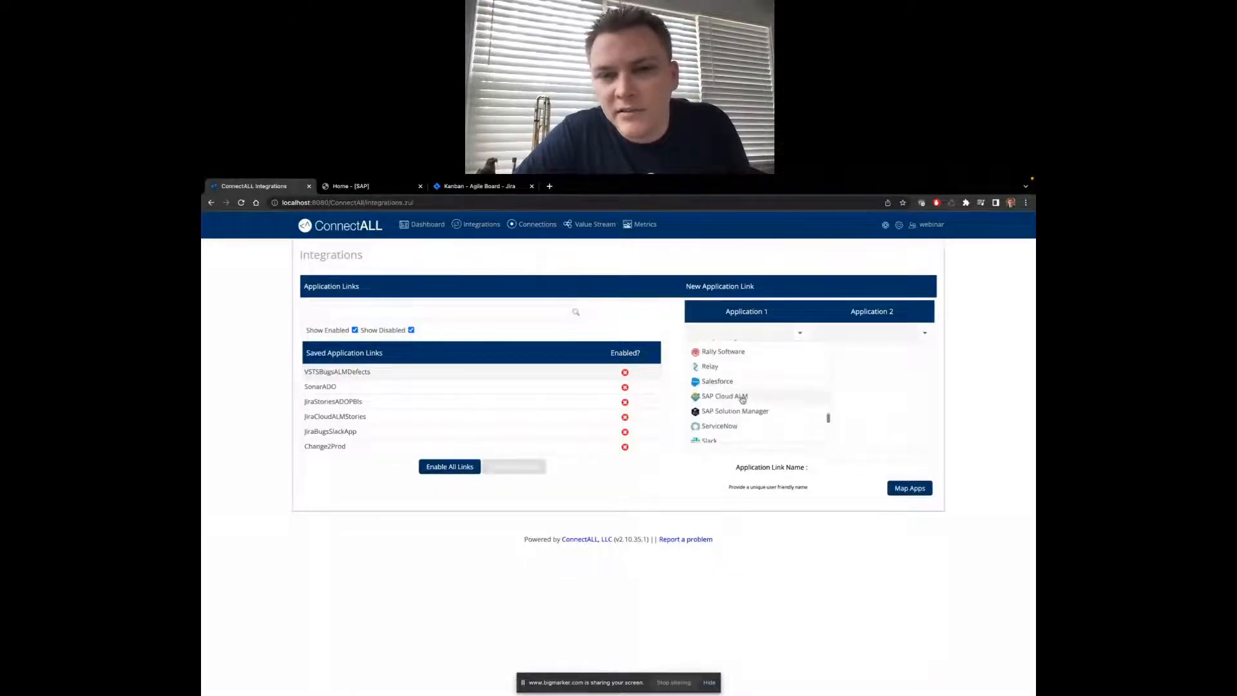
{"action": "left_click", "coordinate": [748, 411]}
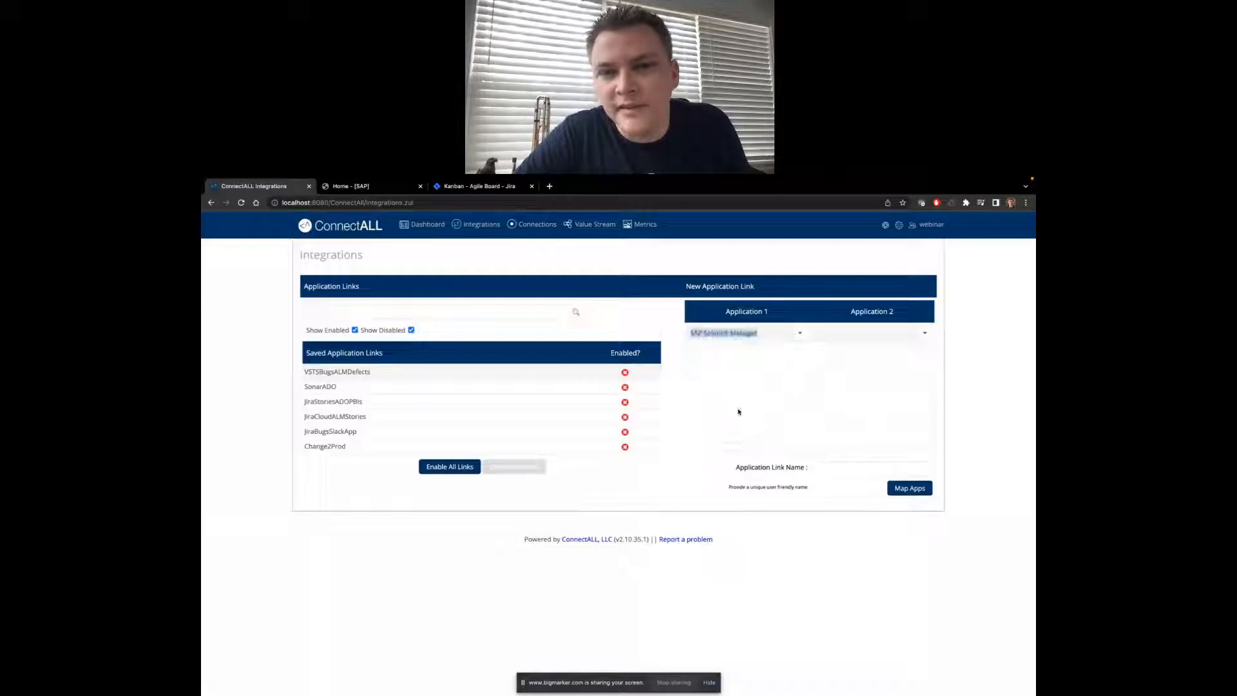
{"action": "left_click", "coordinate": [925, 333]}
{"action": "left_click", "coordinate": [841, 363]}
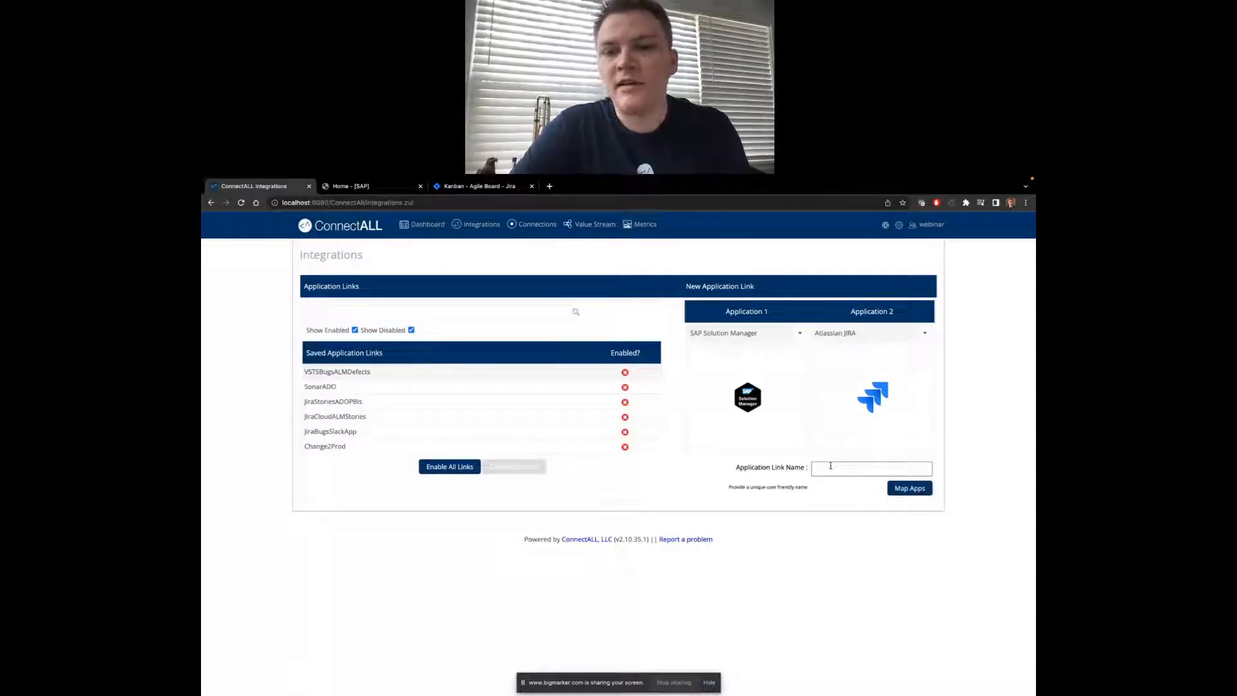
Name the application link SAPIncidentEscalation and map the two applications
{"action": "type", "text": "SAPIncidentEx"}
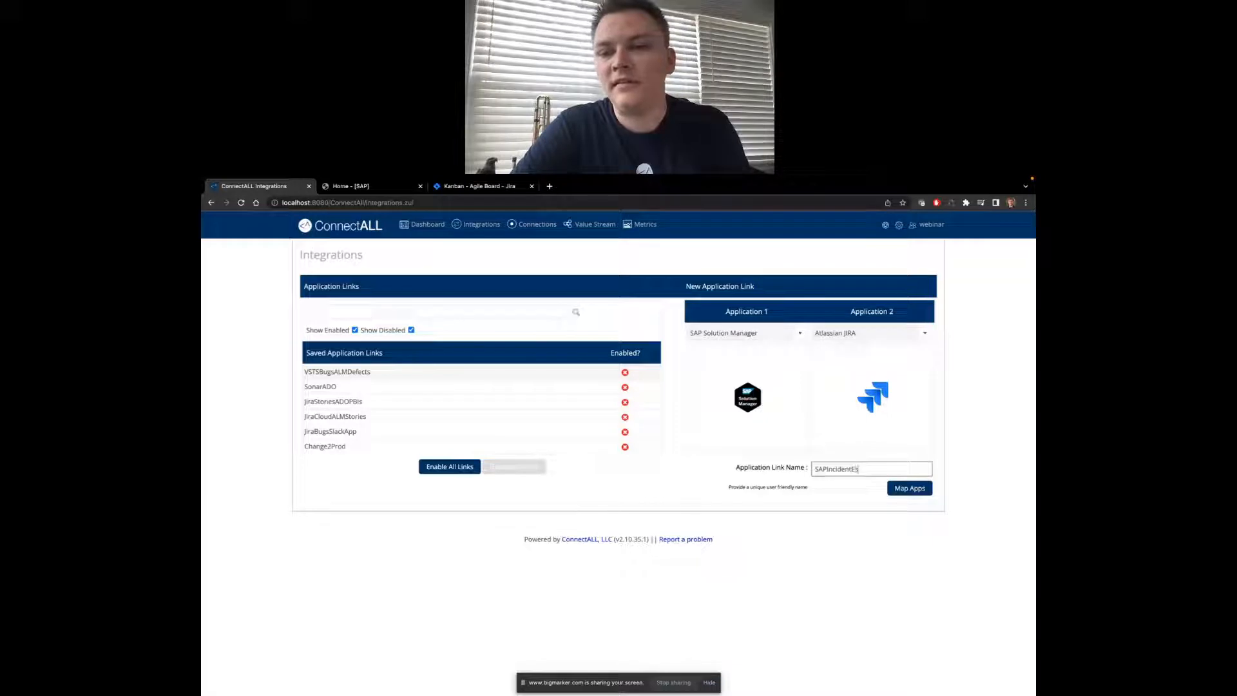
{"action": "type", "text": "calation"}
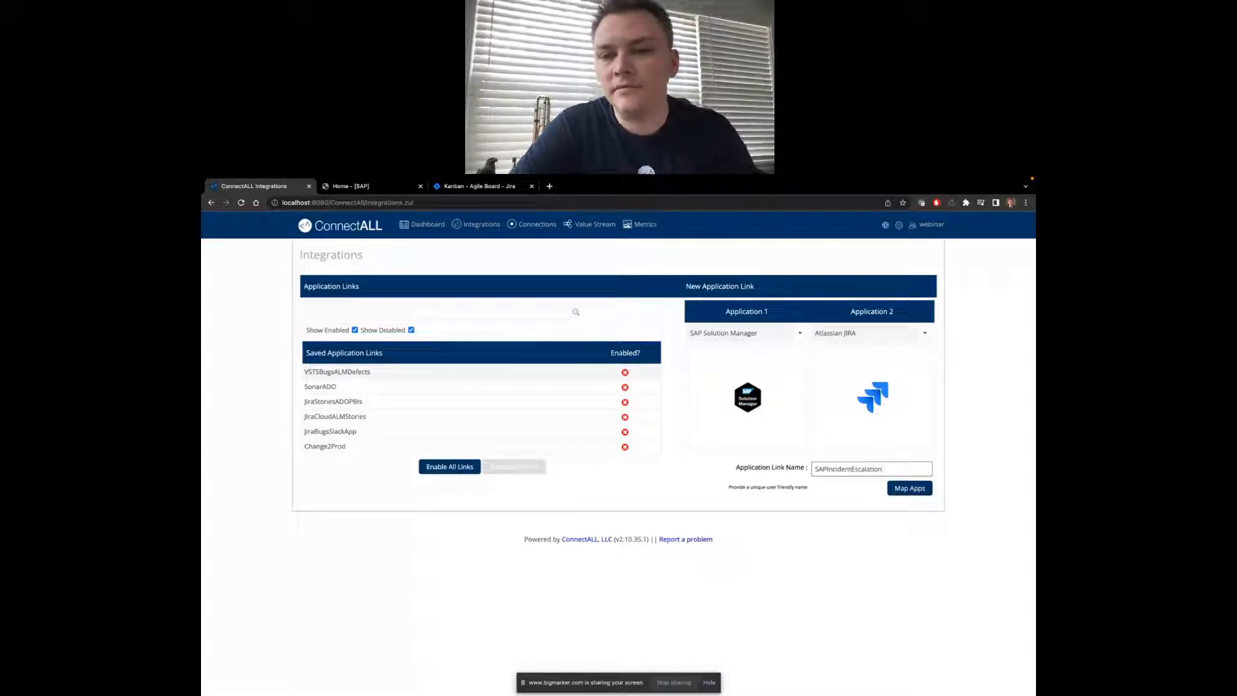
{"action": "left_click", "coordinate": [910, 488]}
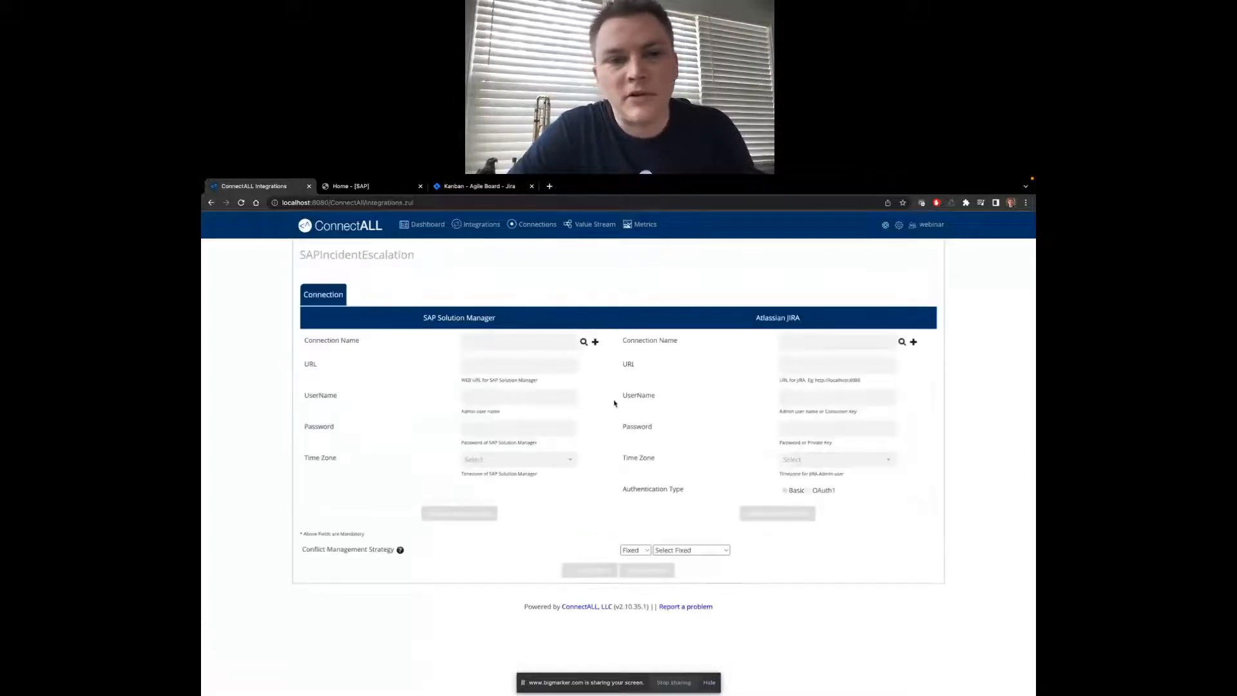
Load the saved SAP SolMan connection for SAP Solution Manager and the saved Jira Cloud connection for Atlassian JIRA
{"action": "left_click", "coordinate": [584, 343]}
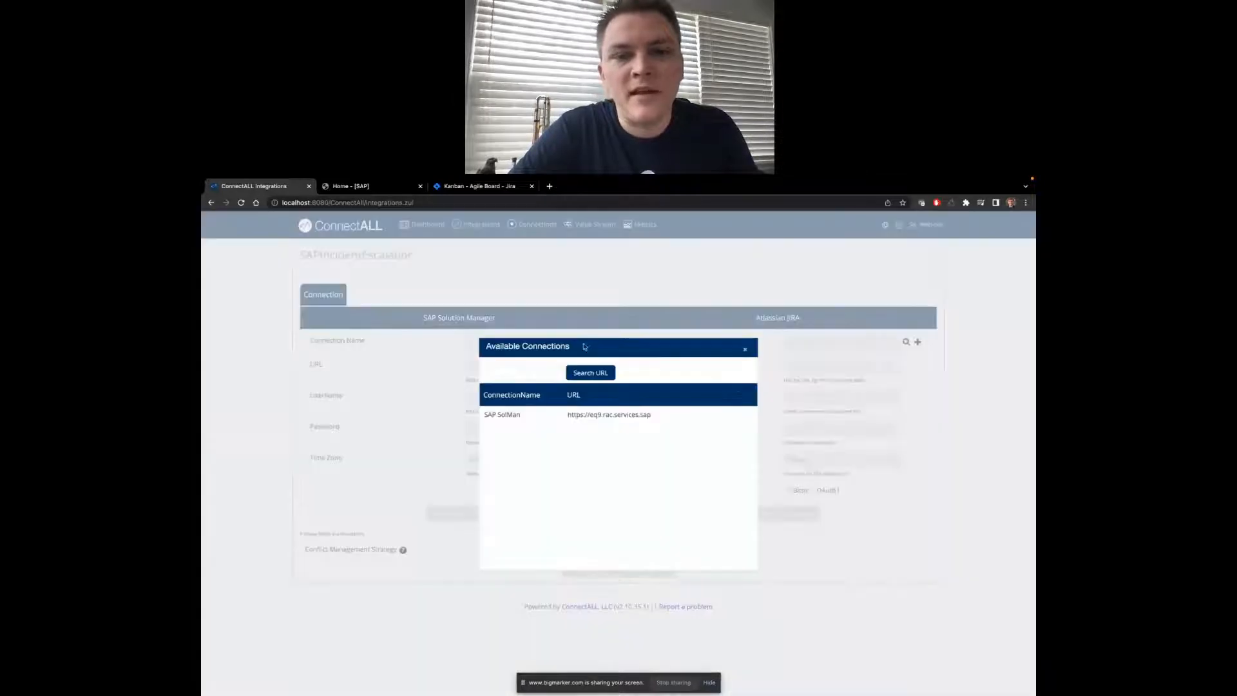
{"action": "left_click", "coordinate": [566, 414]}
{"action": "left_click", "coordinate": [905, 343]}
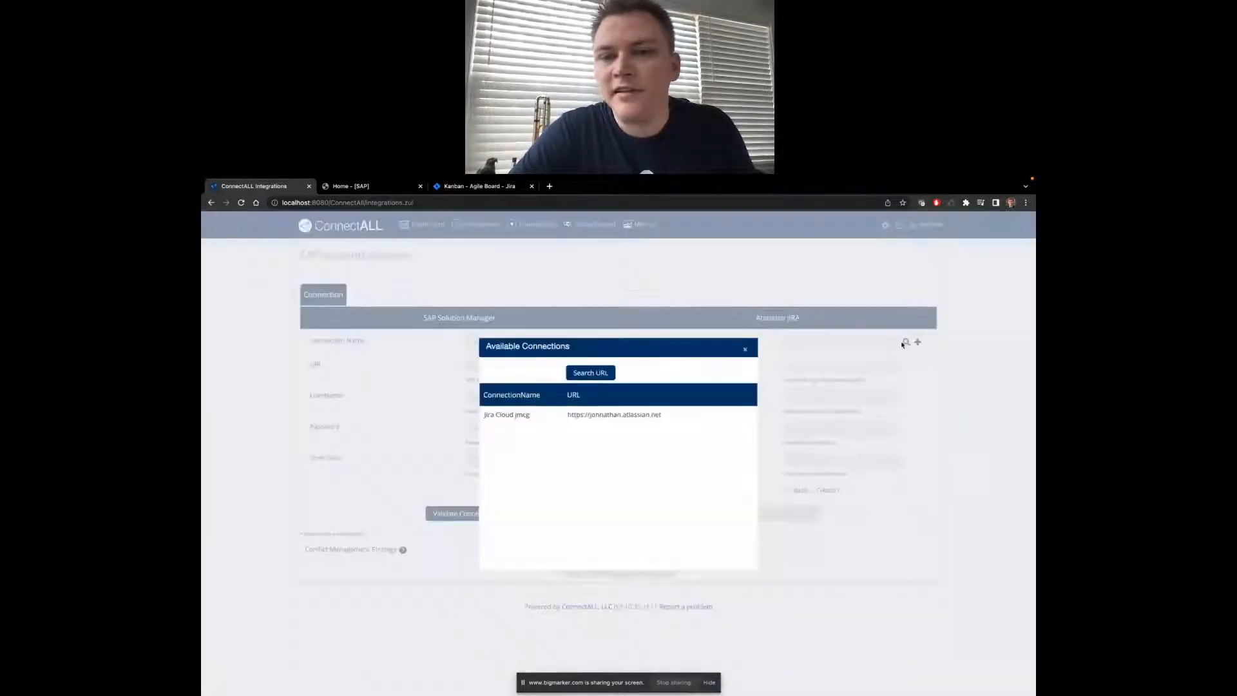
{"action": "left_click", "coordinate": [657, 415]}
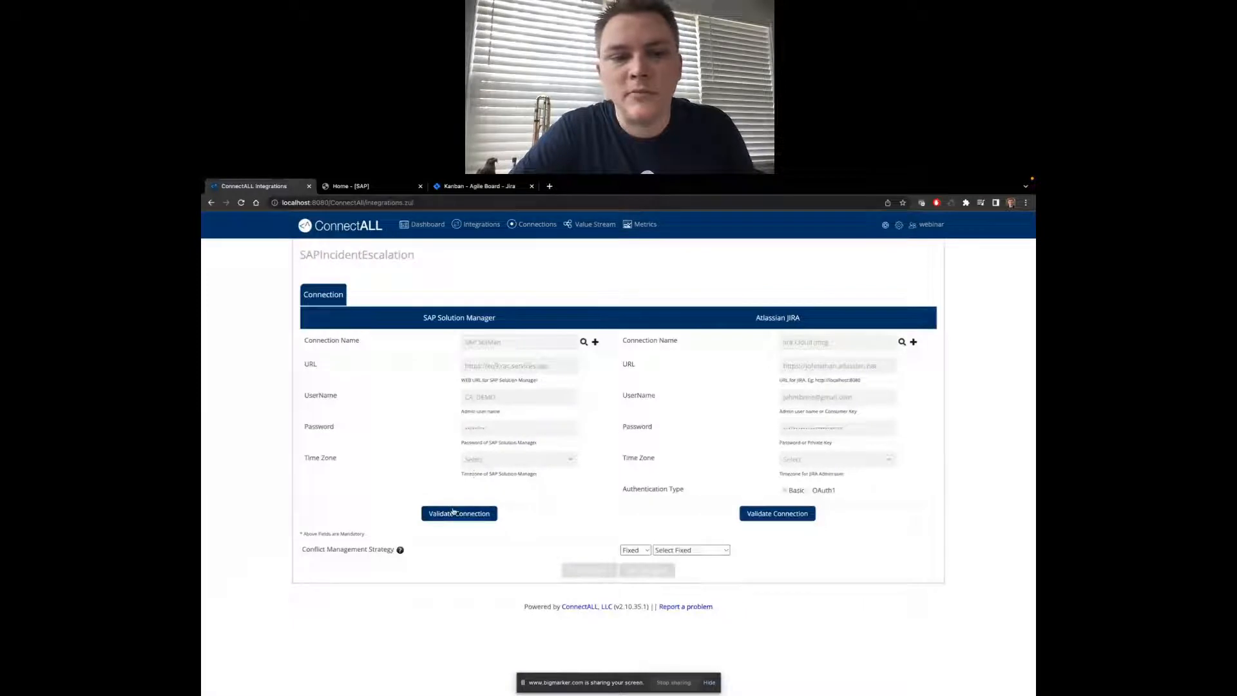
Validate the SAP Solution Manager and Atlassian JIRA connections
{"action": "left_click", "coordinate": [453, 513]}
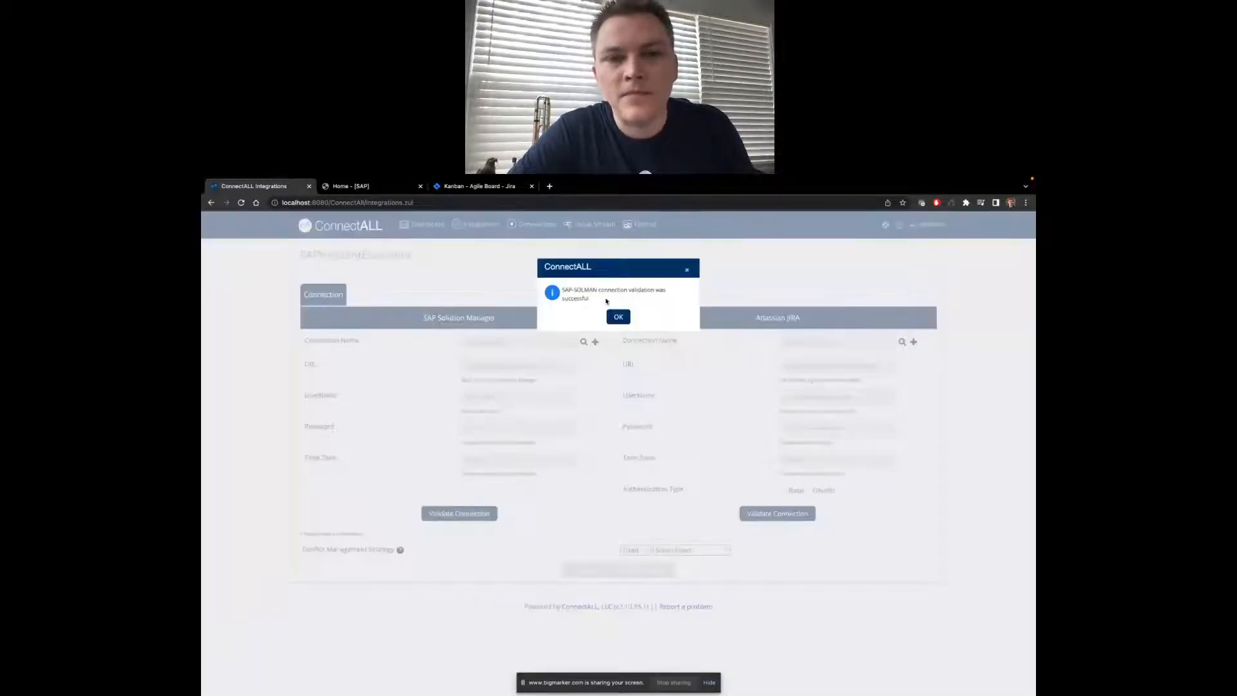
{"action": "left_click", "coordinate": [618, 316]}
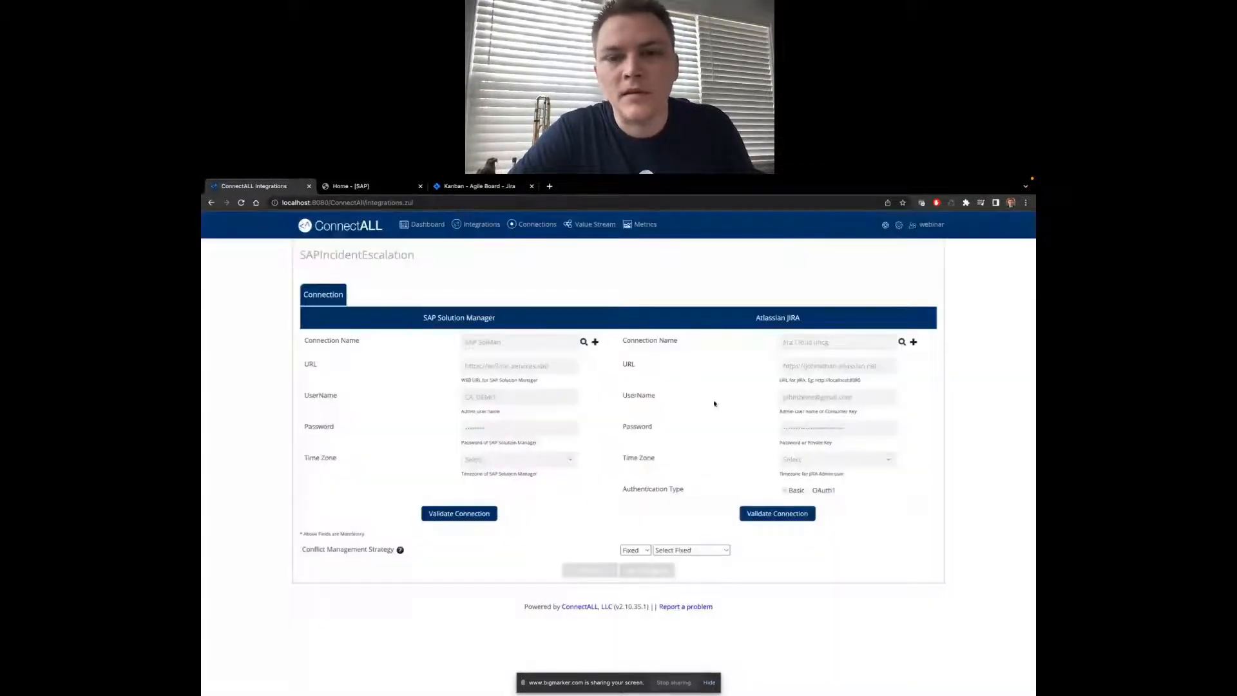
{"action": "left_click", "coordinate": [739, 511]}
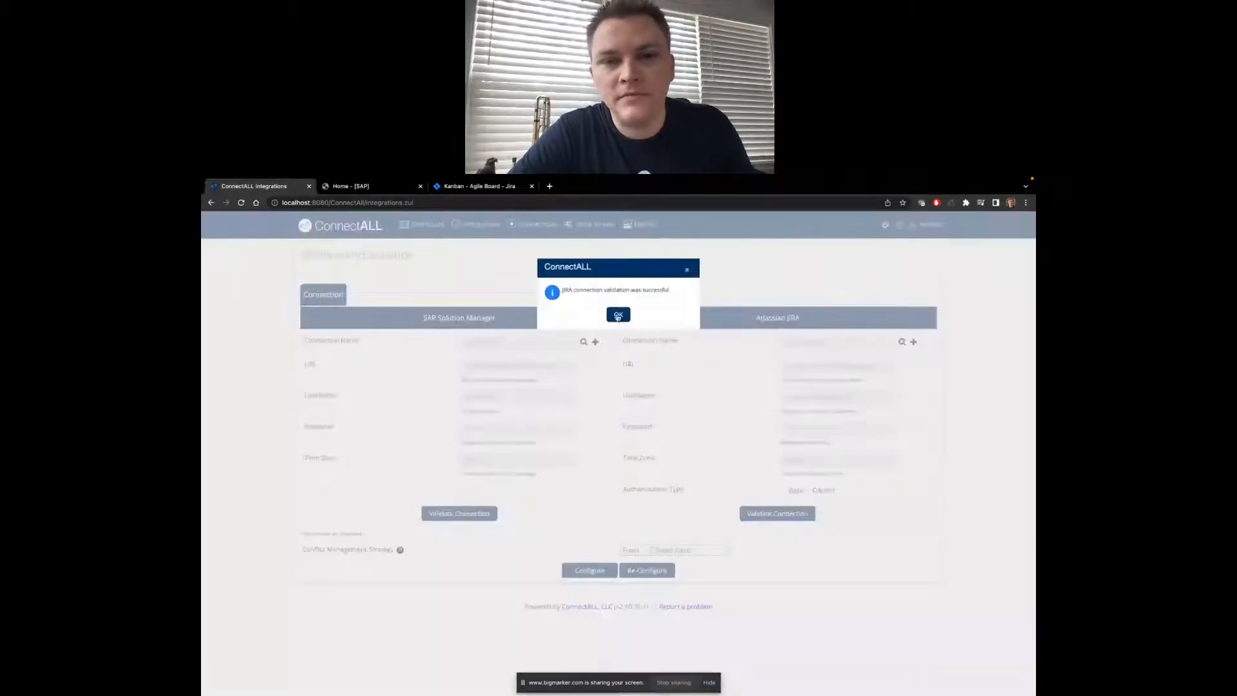
{"action": "left_click", "coordinate": [617, 316]}
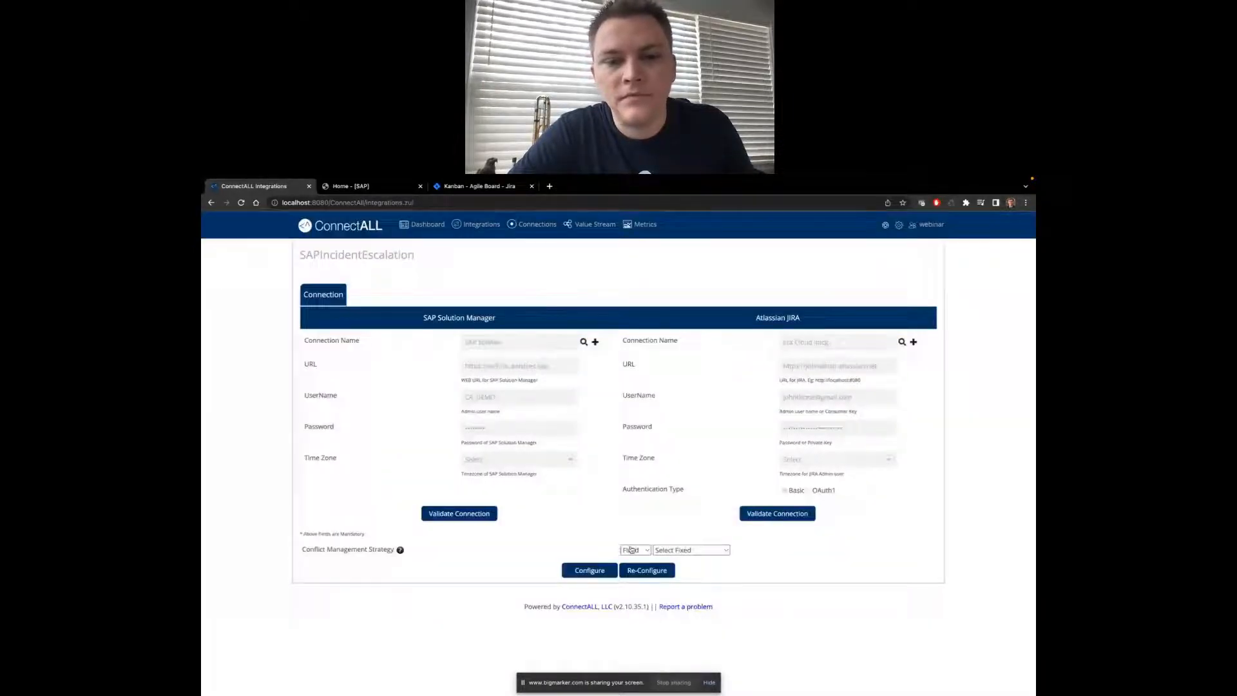
Set the conflict management strategy to Fixed with SAP Solution Manager and continue to the entity mapping configuration
{"action": "left_click", "coordinate": [647, 550]}
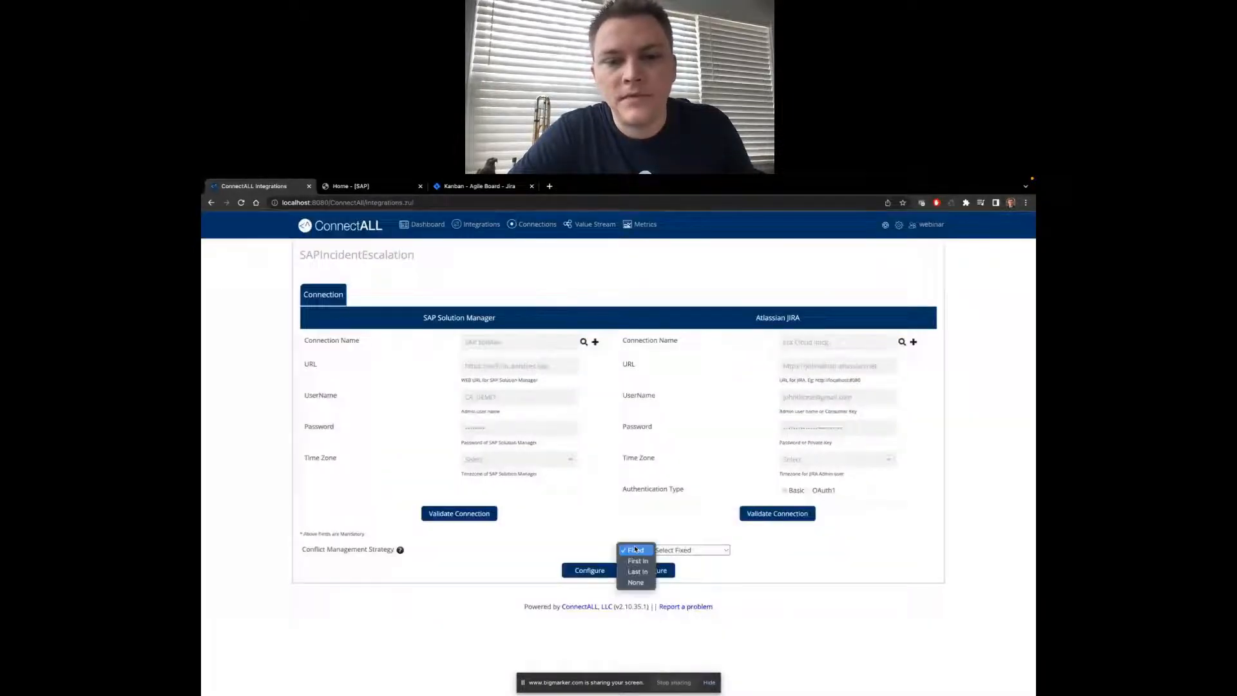
{"action": "left_click", "coordinate": [667, 549]}
{"action": "left_click", "coordinate": [667, 561]}
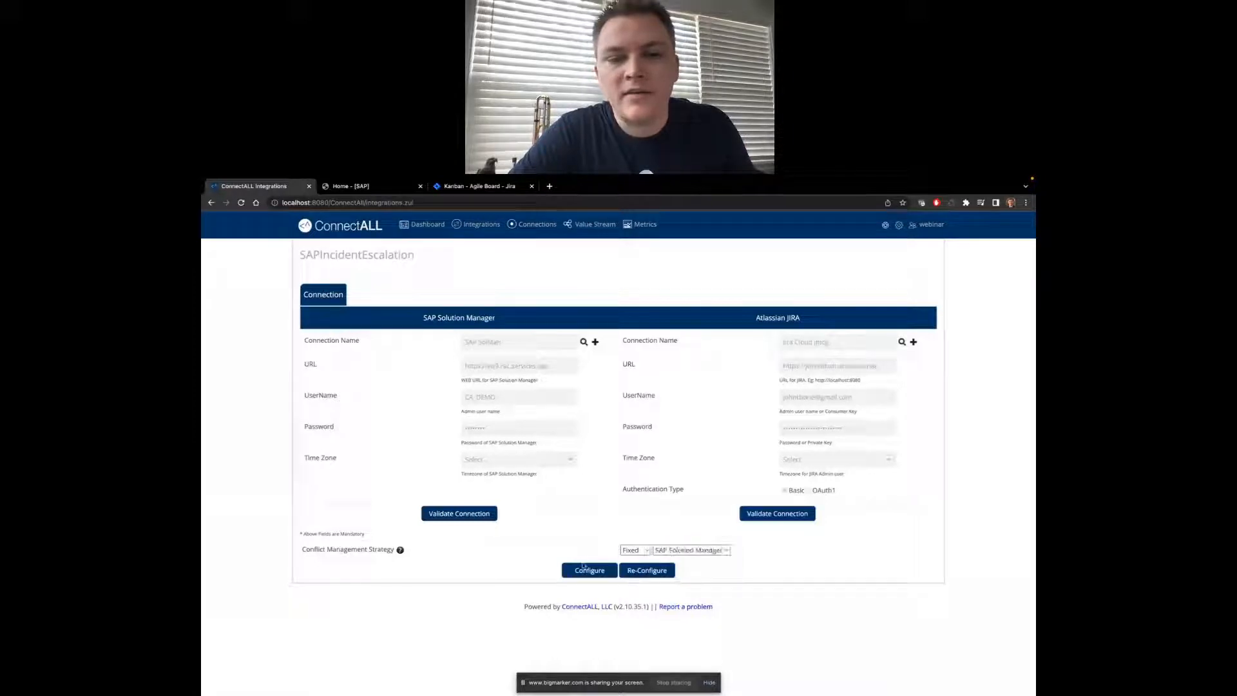
{"action": "left_click", "coordinate": [582, 569]}
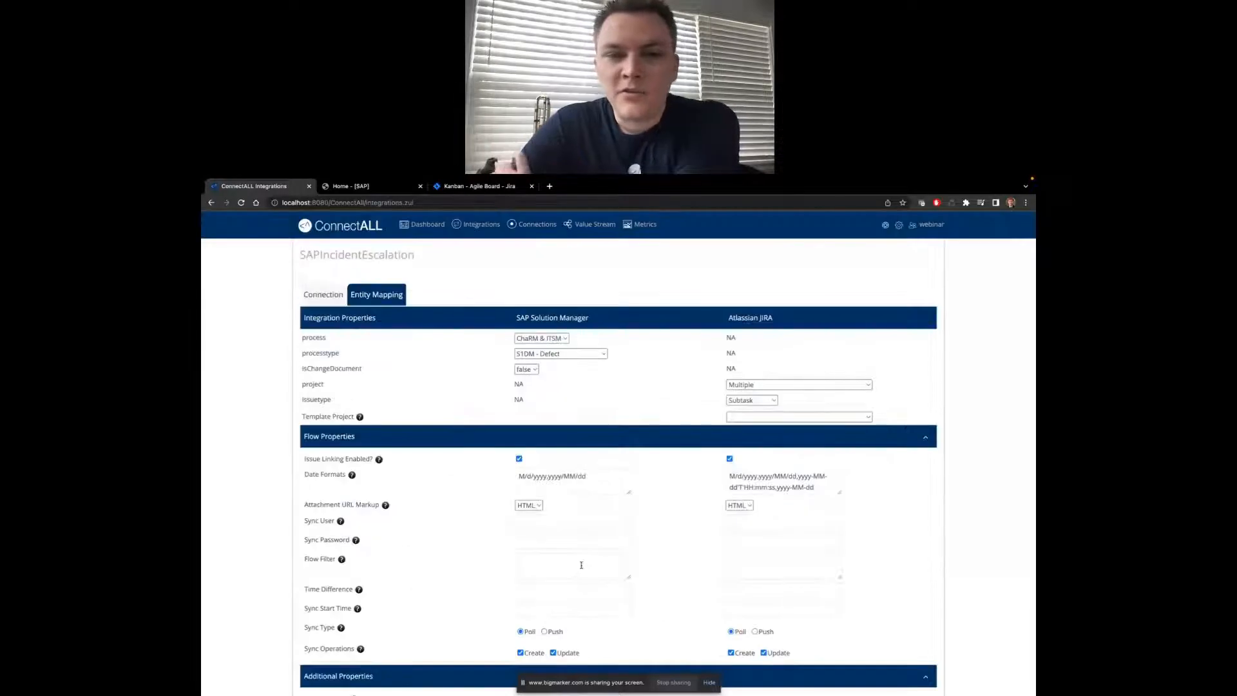
Set the SAP process type to ZMIN - Incident, the Jira project to ConnectALL and the issue type to Bug
{"action": "left_click", "coordinate": [565, 354]}
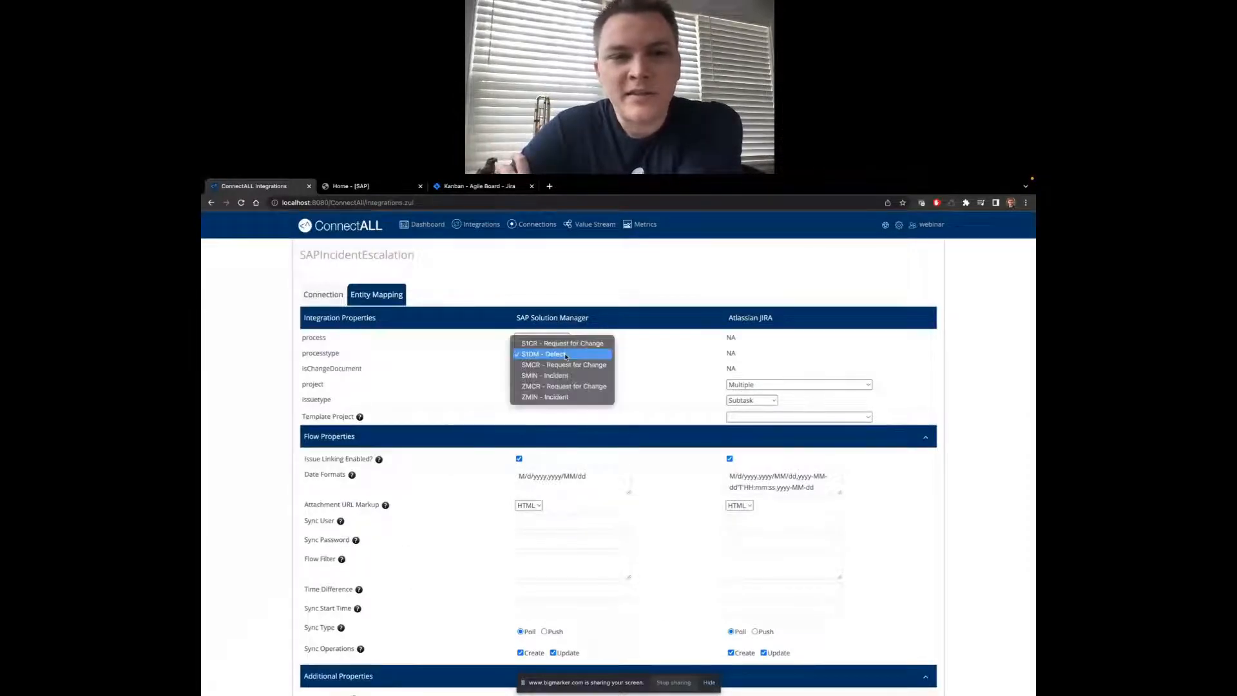
{"action": "left_click", "coordinate": [558, 395]}
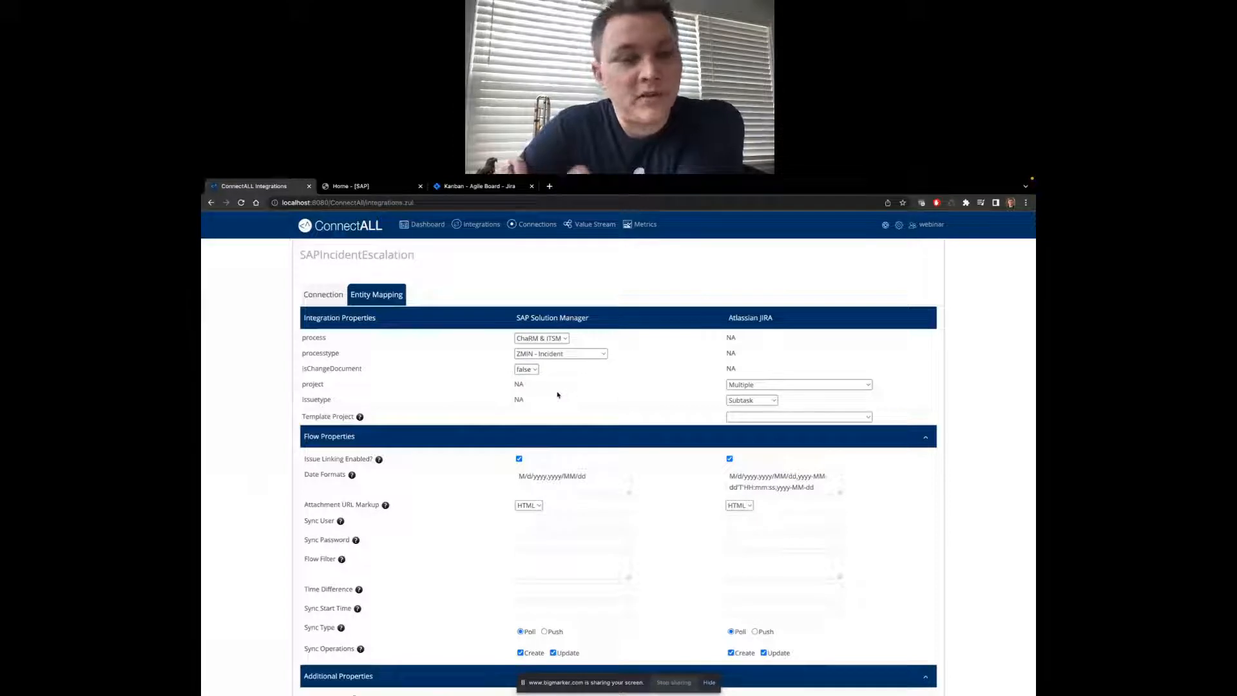
{"action": "left_click", "coordinate": [739, 385]}
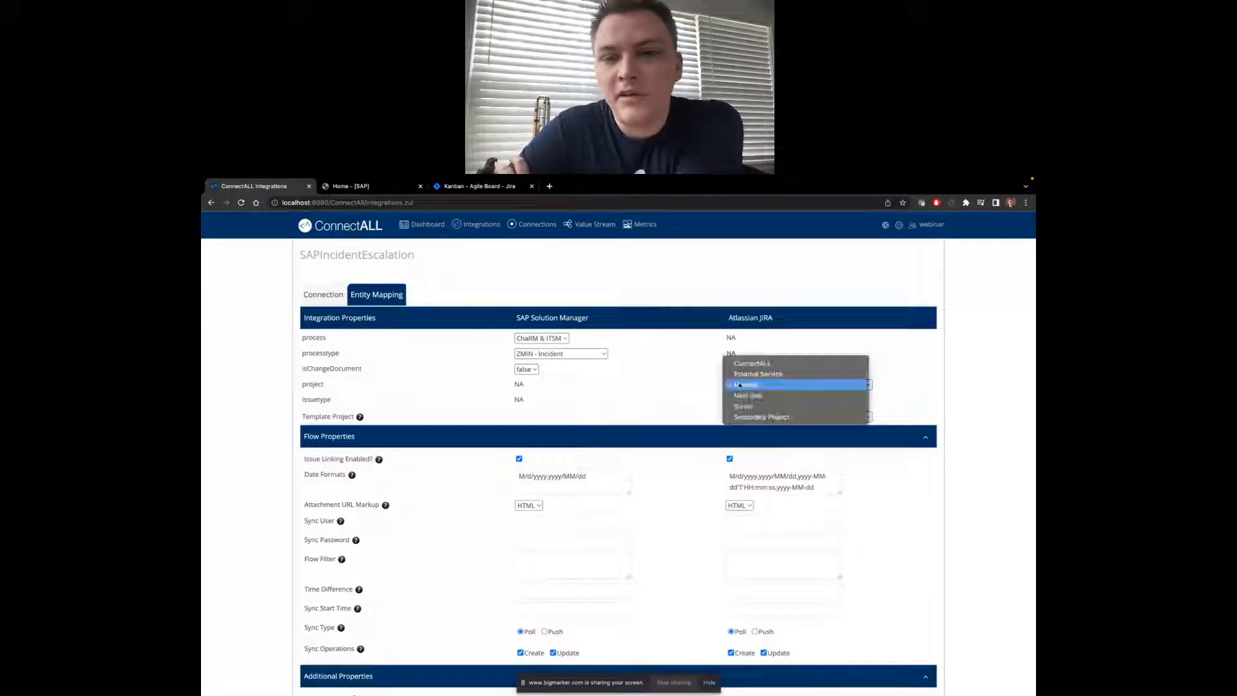
{"action": "left_click", "coordinate": [751, 363]}
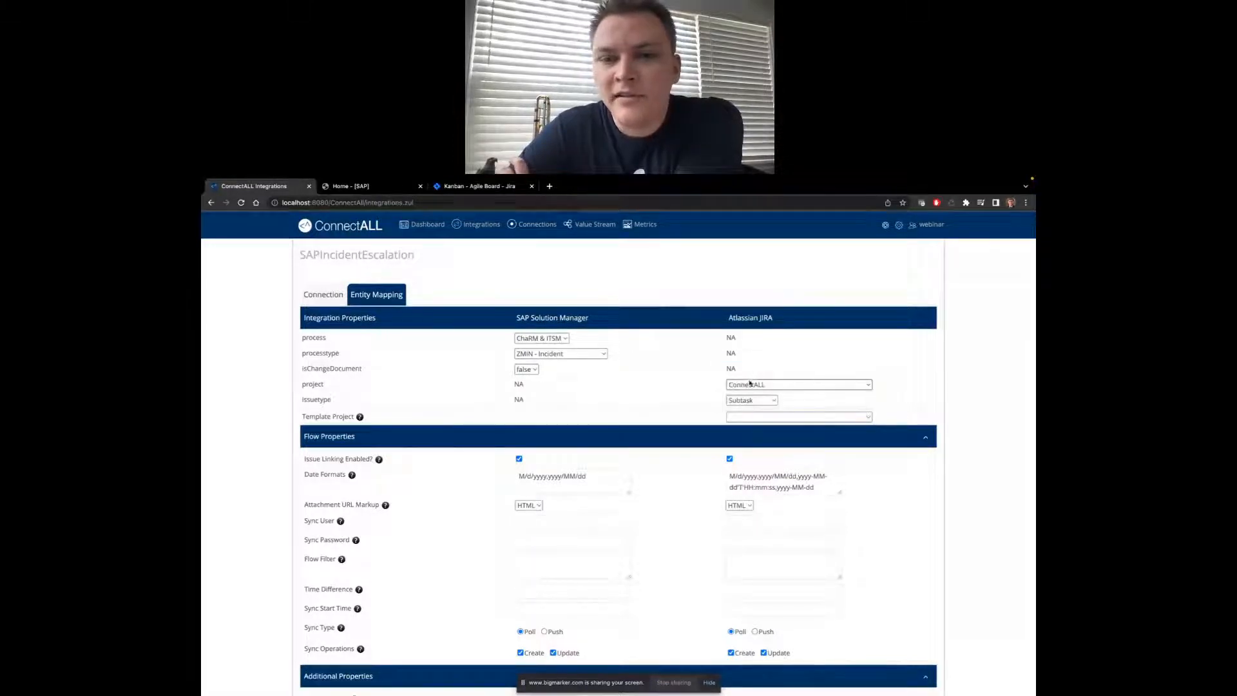
{"action": "left_click", "coordinate": [751, 400]}
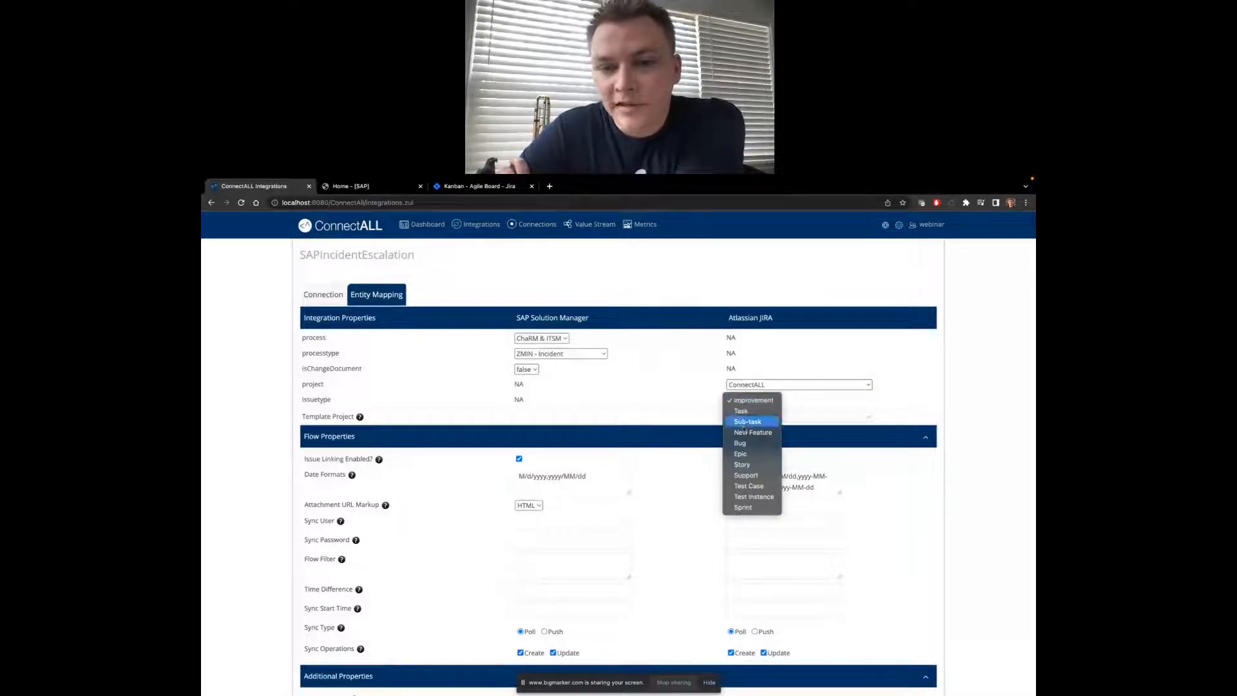
{"action": "left_click", "coordinate": [741, 443]}
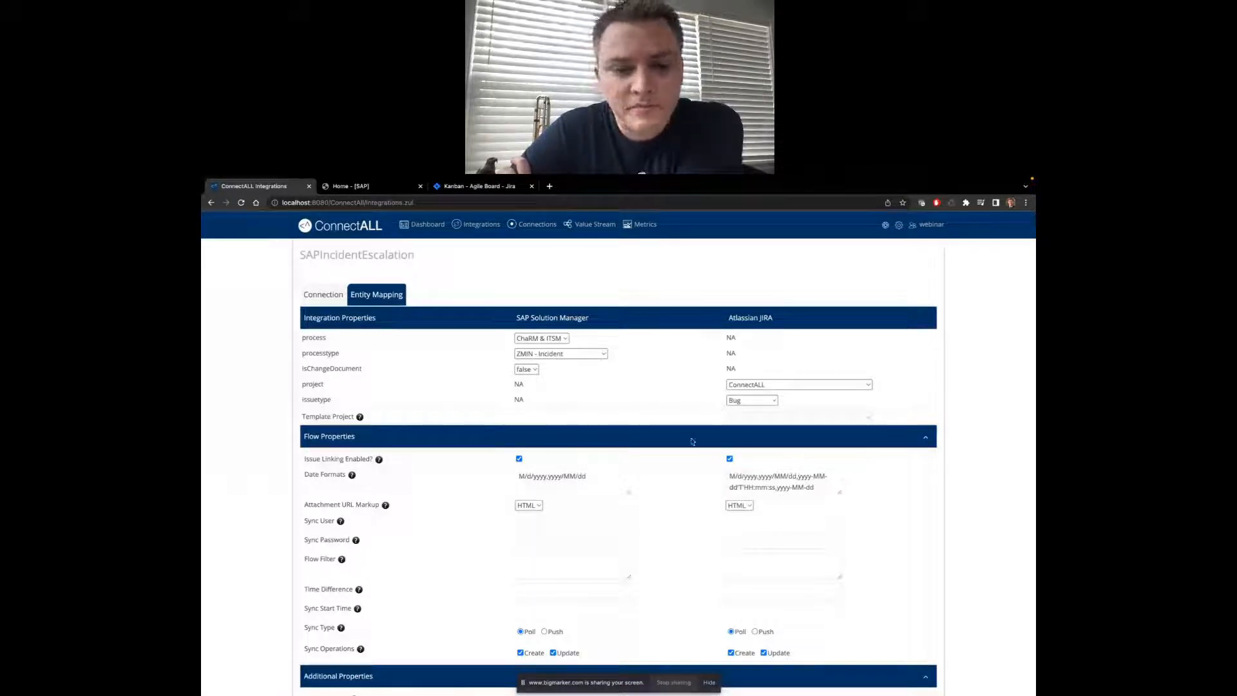
Disable the Create sync operation for SAP Solution Manager and proceed to the field mapping
{"action": "left_click", "coordinate": [521, 652]}
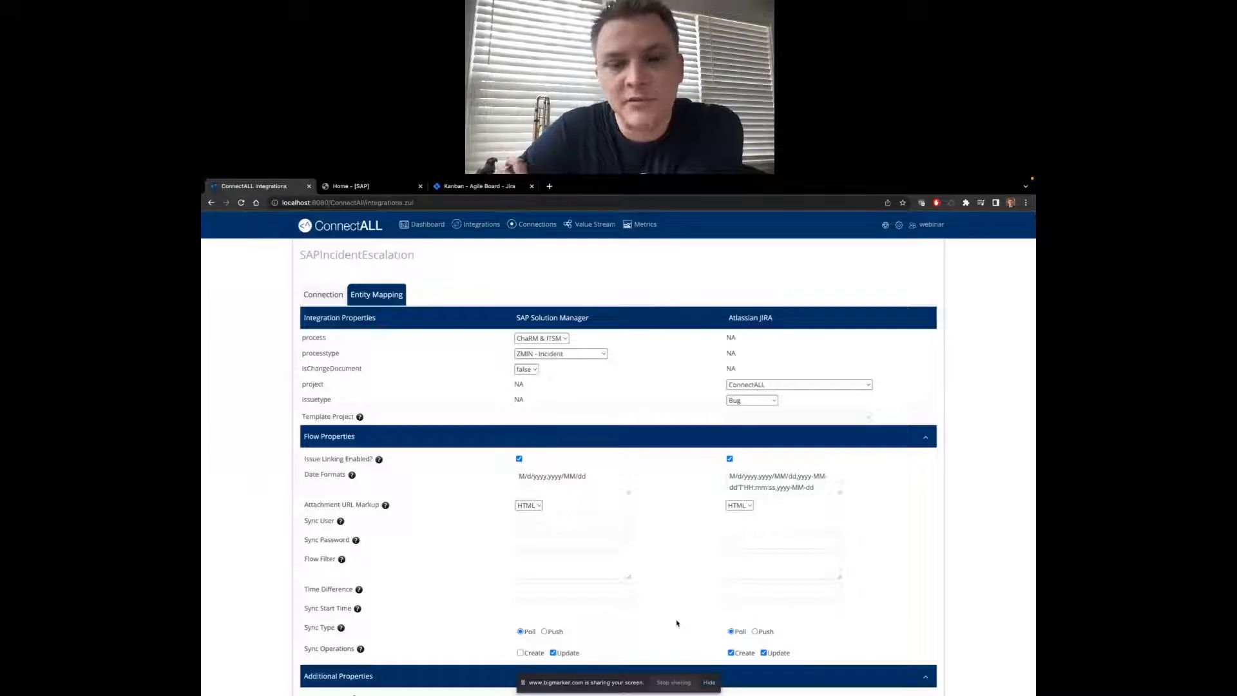
{"action": "scroll", "coordinate": [677, 623], "scroll_direction": "down", "scroll_amount": 3}
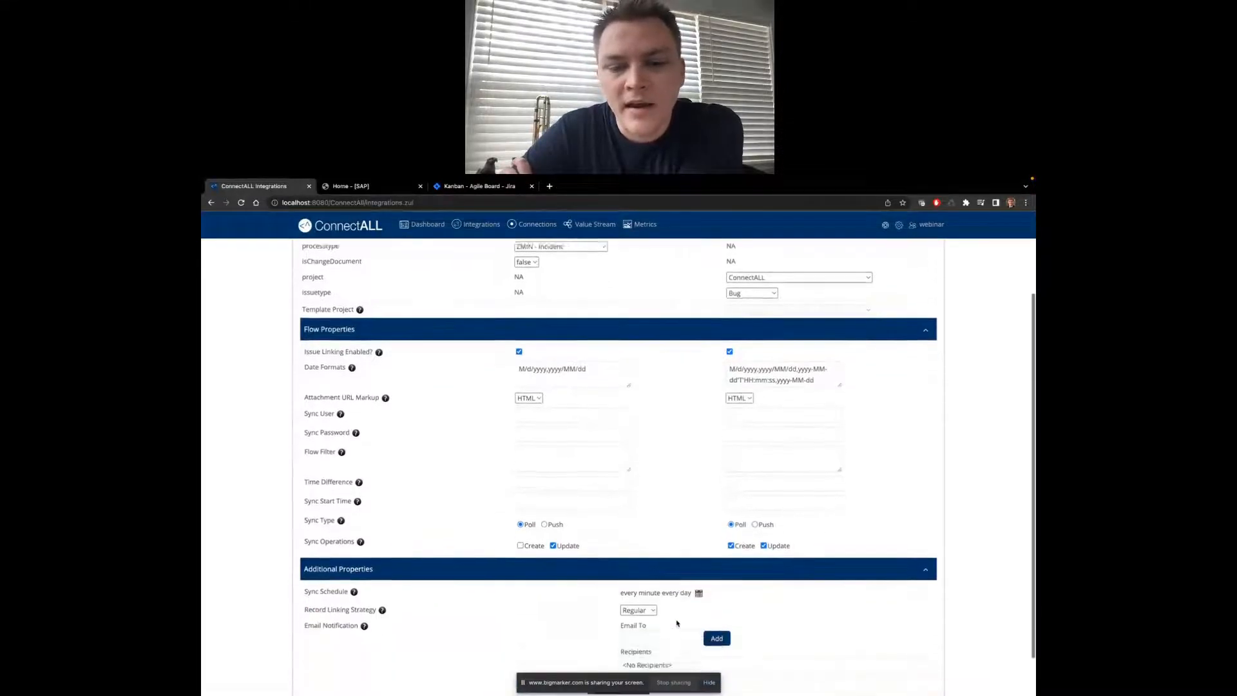
{"action": "left_click", "coordinate": [634, 637]}
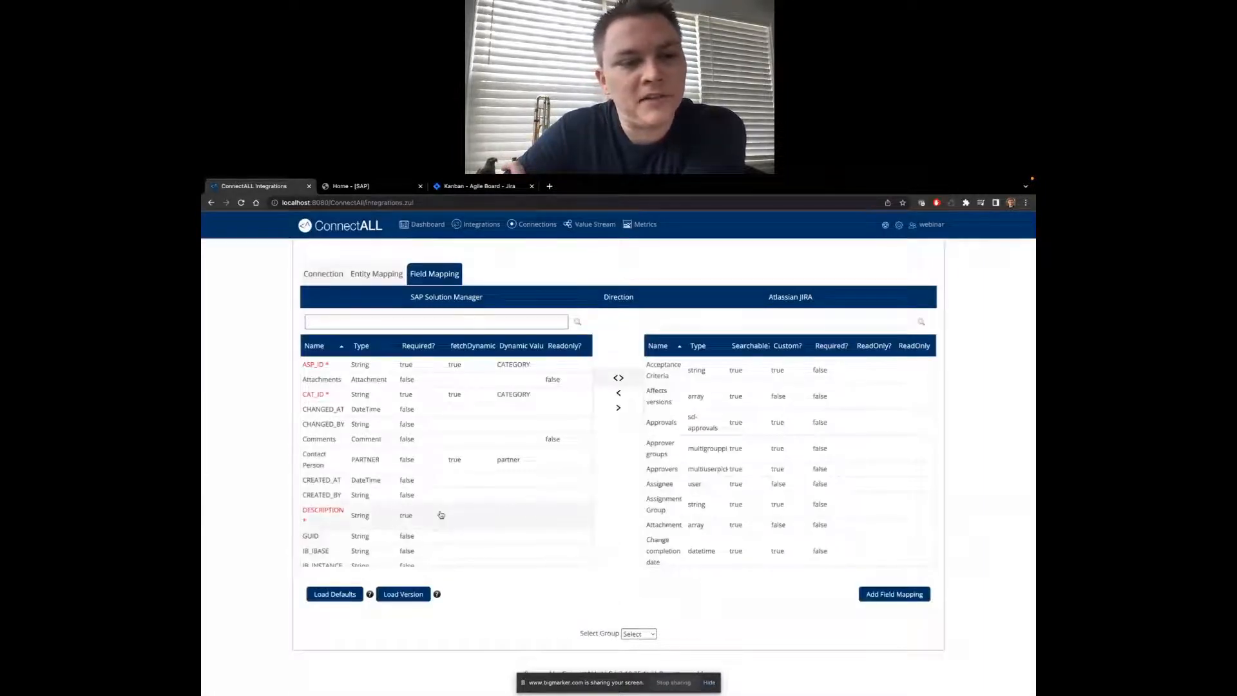
Add a bidirectional field mapping between SAP's DESCRIPTION and Jira's Summary, filtering the Jira fields by "summ"
{"action": "left_click", "coordinate": [408, 517]}
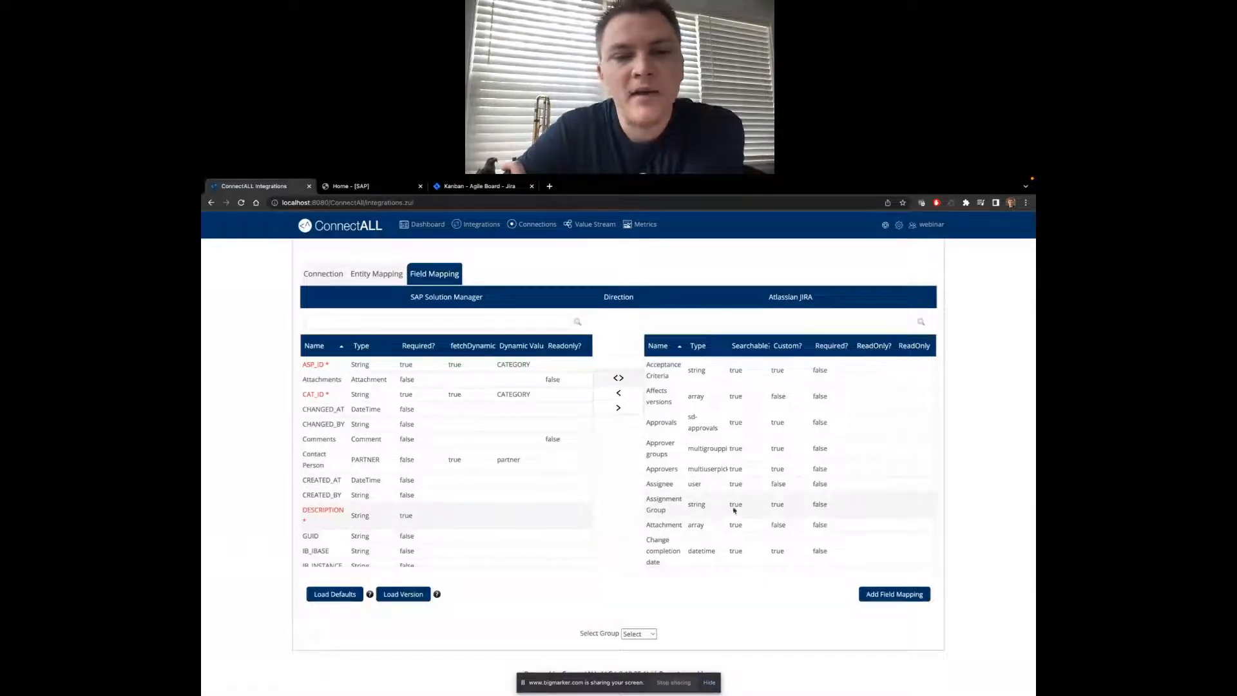
{"action": "left_click", "coordinate": [684, 321]}
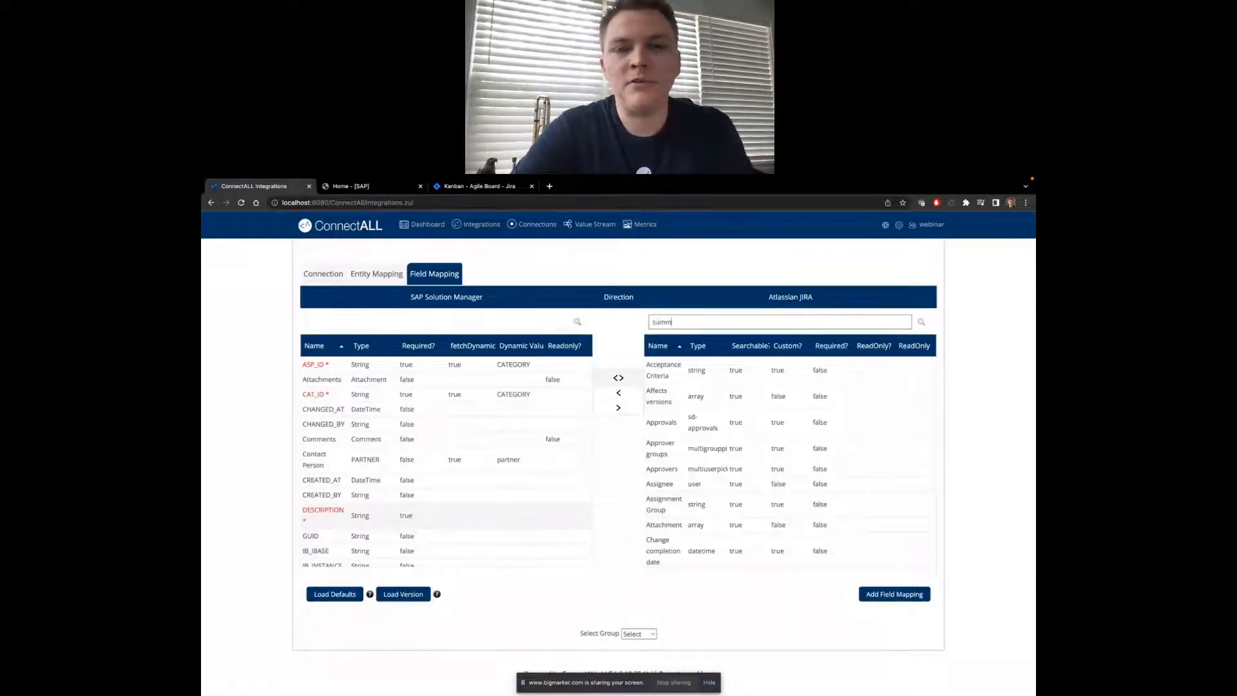
{"action": "type", "text": "summ"}
{"action": "key", "text": "Return"}
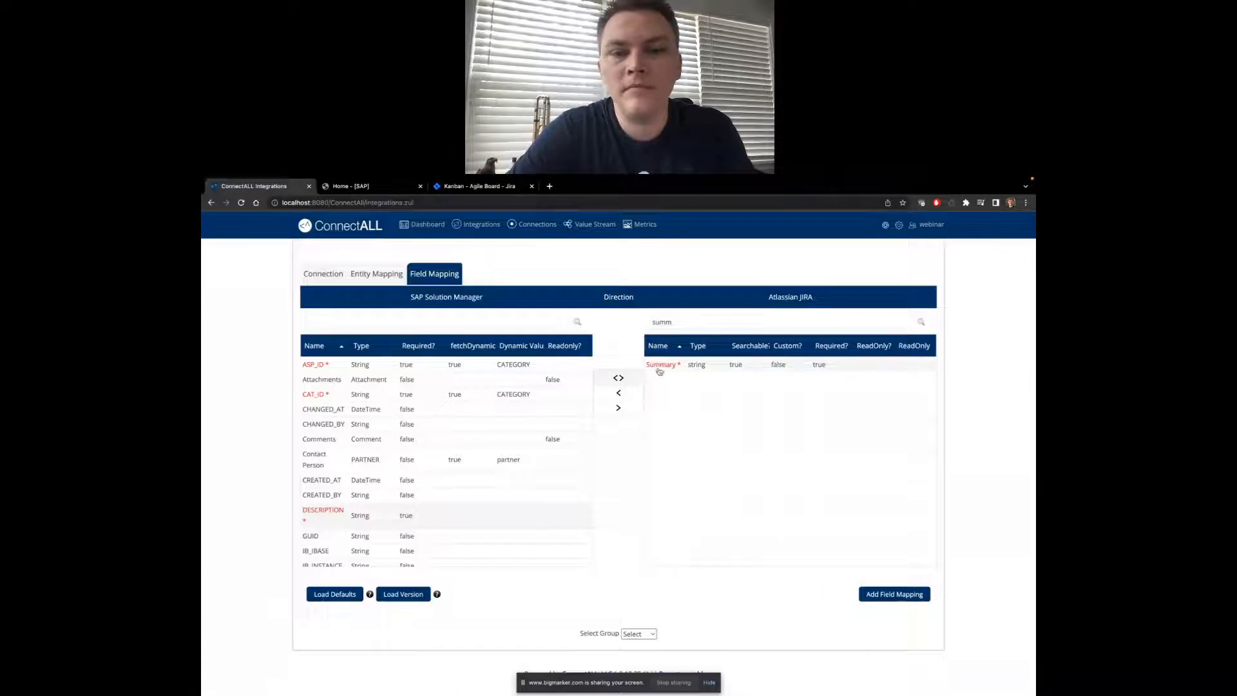
{"action": "left_click", "coordinate": [883, 593]}
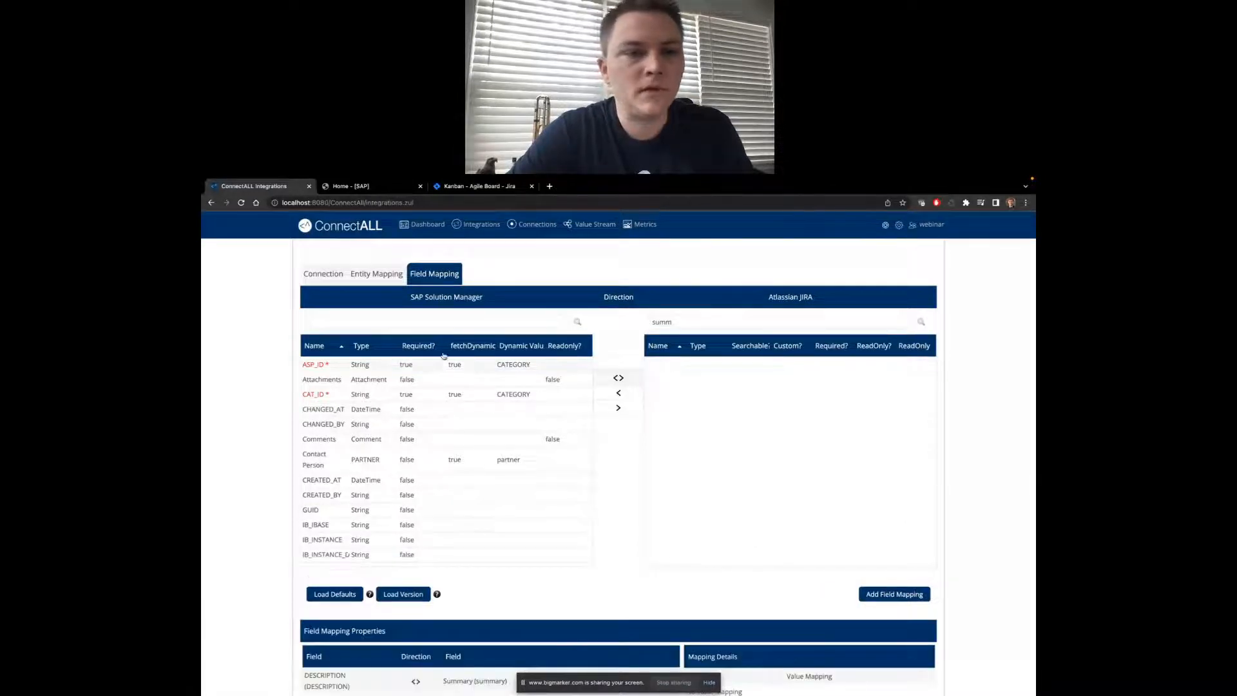
Add a bidirectional field mapping between SAP's PRIORITY and Jira's Priority, filtering both field lists by "prio"
{"action": "left_click", "coordinate": [439, 323]}
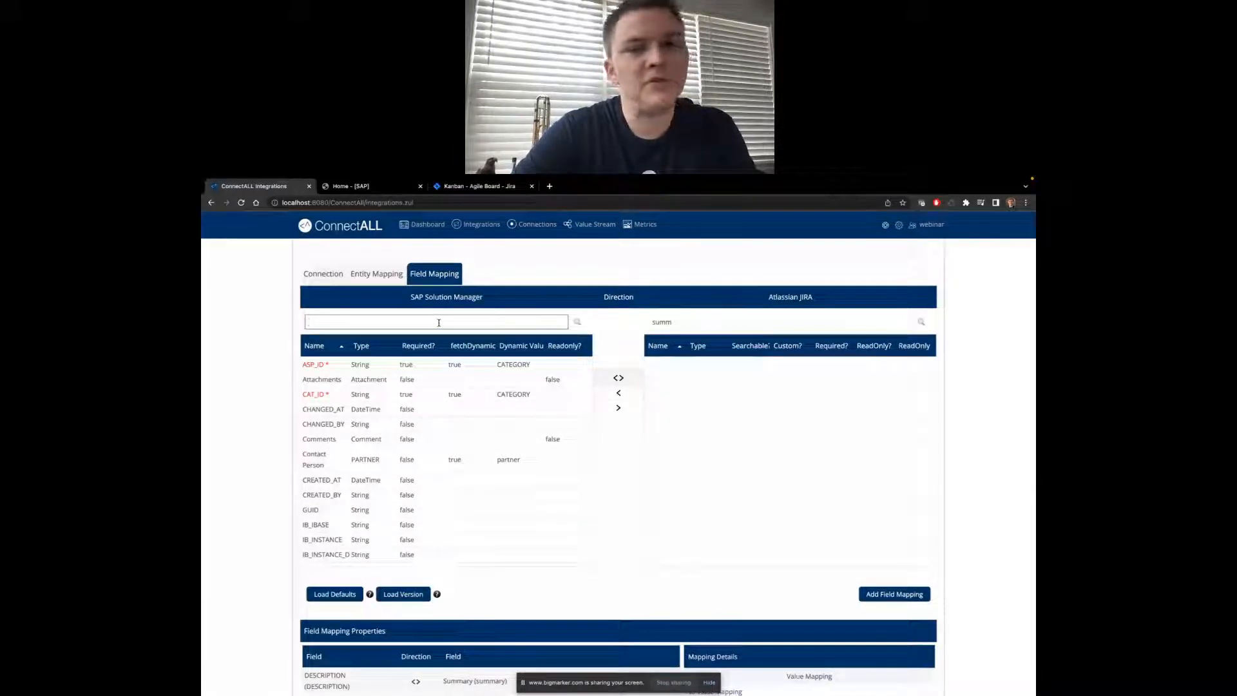
{"action": "type", "text": "prio"}
{"action": "double_click", "coordinate": [669, 321]}
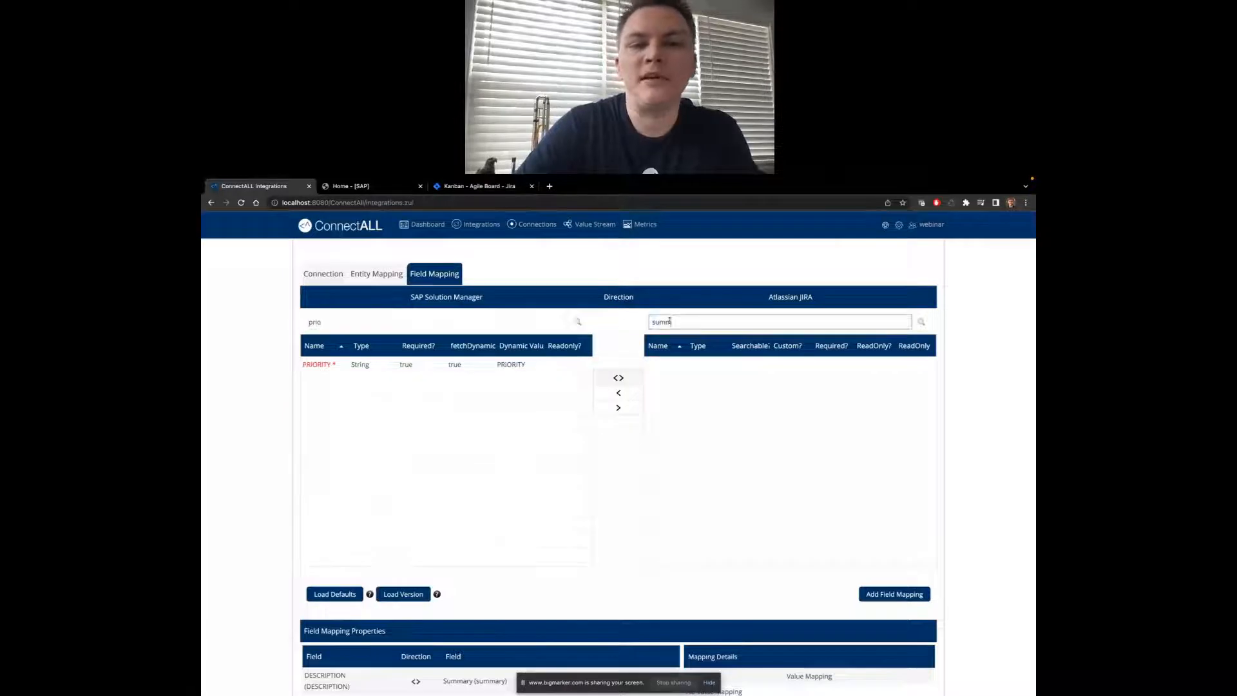
{"action": "type", "text": "prio"}
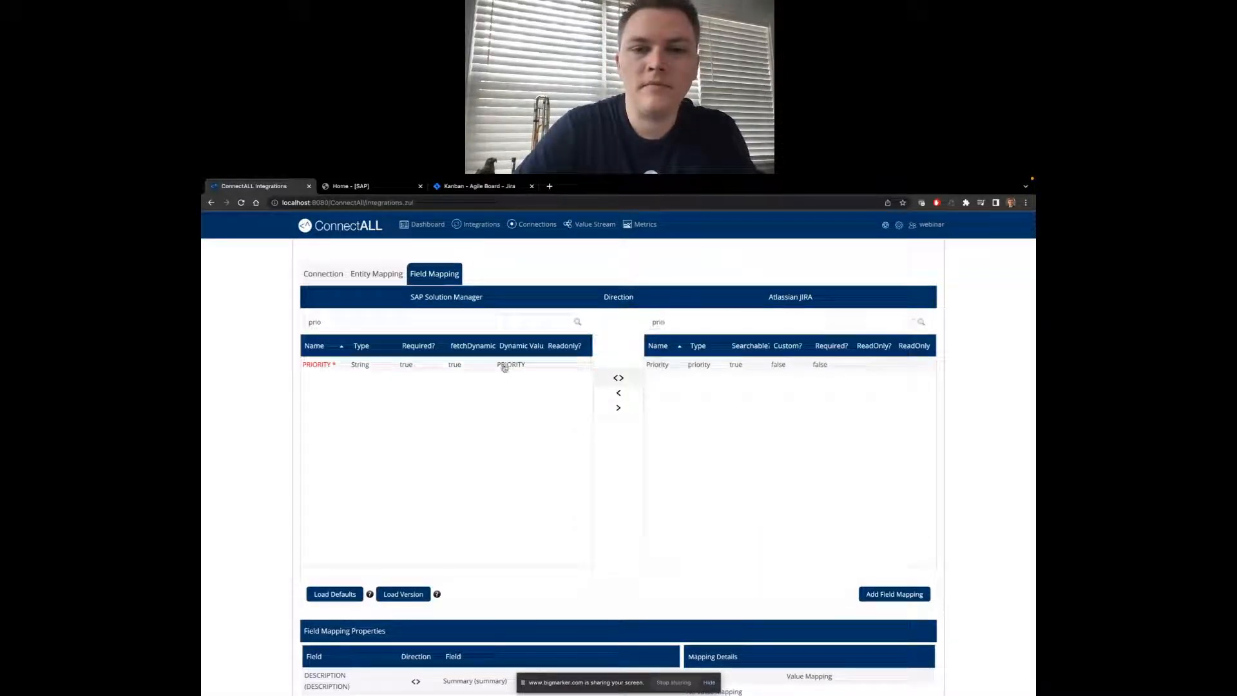
{"action": "left_click", "coordinate": [875, 598]}
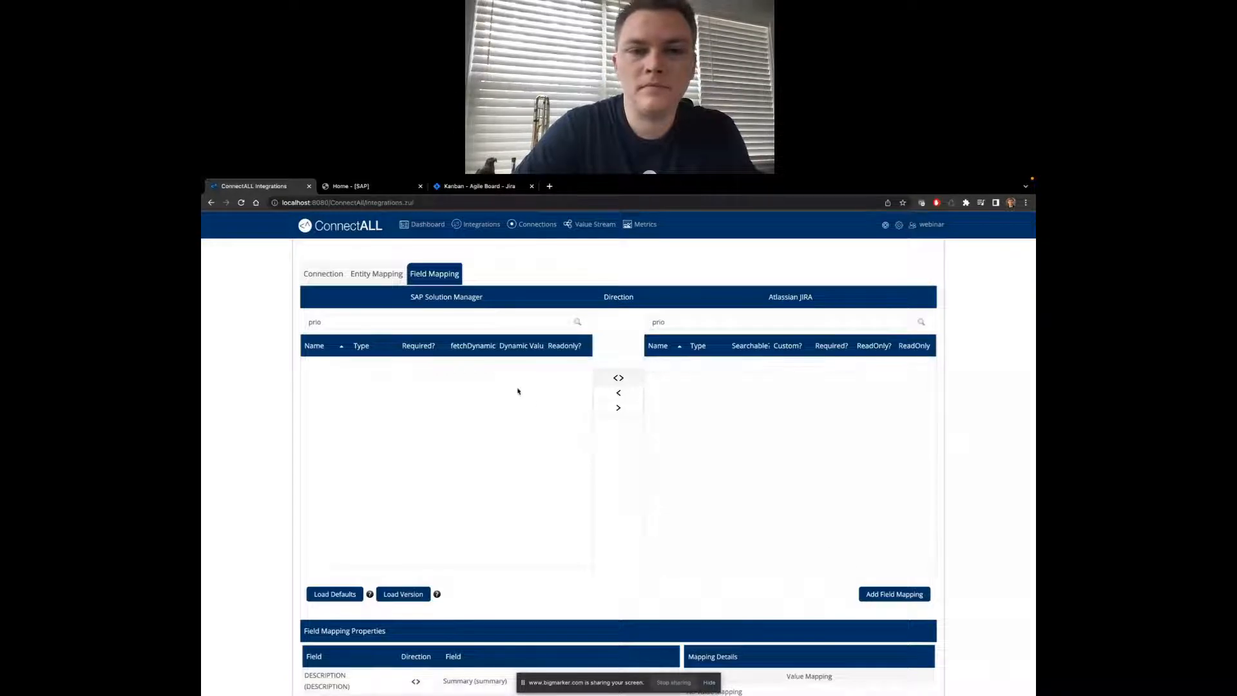
Add a bidirectional field mapping between SAP's USER_STATUS and Jira's Status, filtering both field lists by "stat"
{"action": "left_click", "coordinate": [475, 324]}
{"action": "double_click", "coordinate": [475, 324]}
{"action": "type", "text": "stat"}
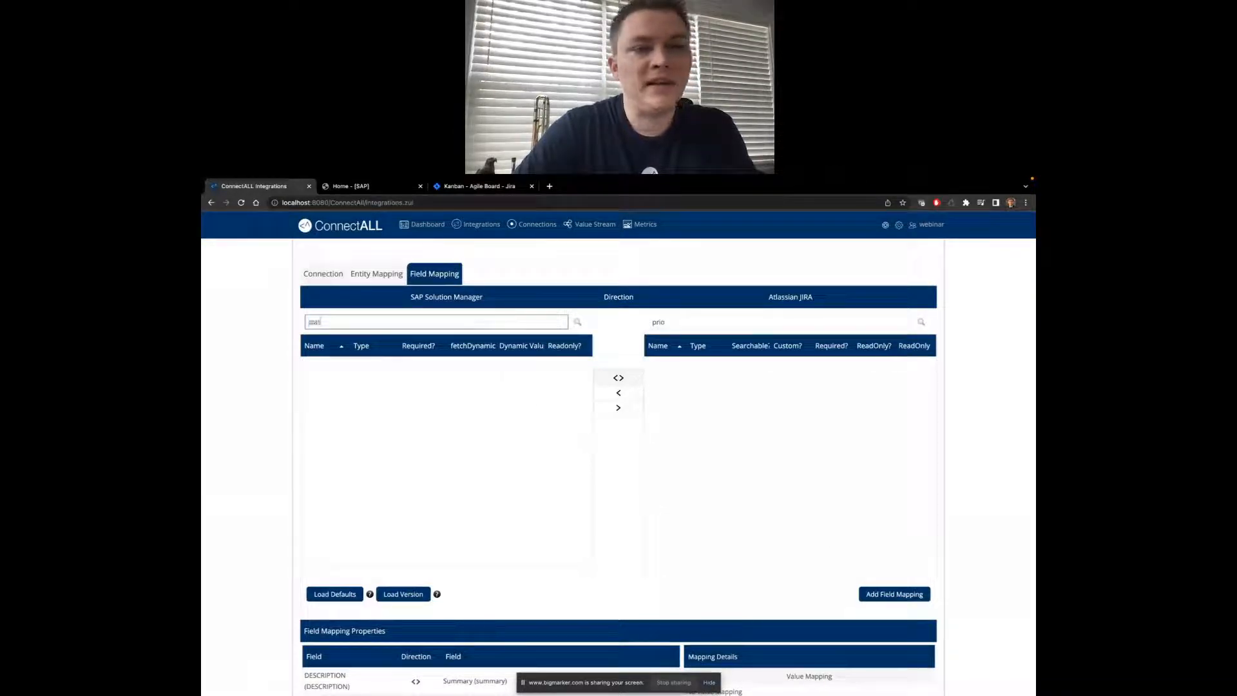
{"action": "left_click", "coordinate": [657, 322]}
{"action": "double_click", "coordinate": [657, 322]}
{"action": "type", "text": "stat"}
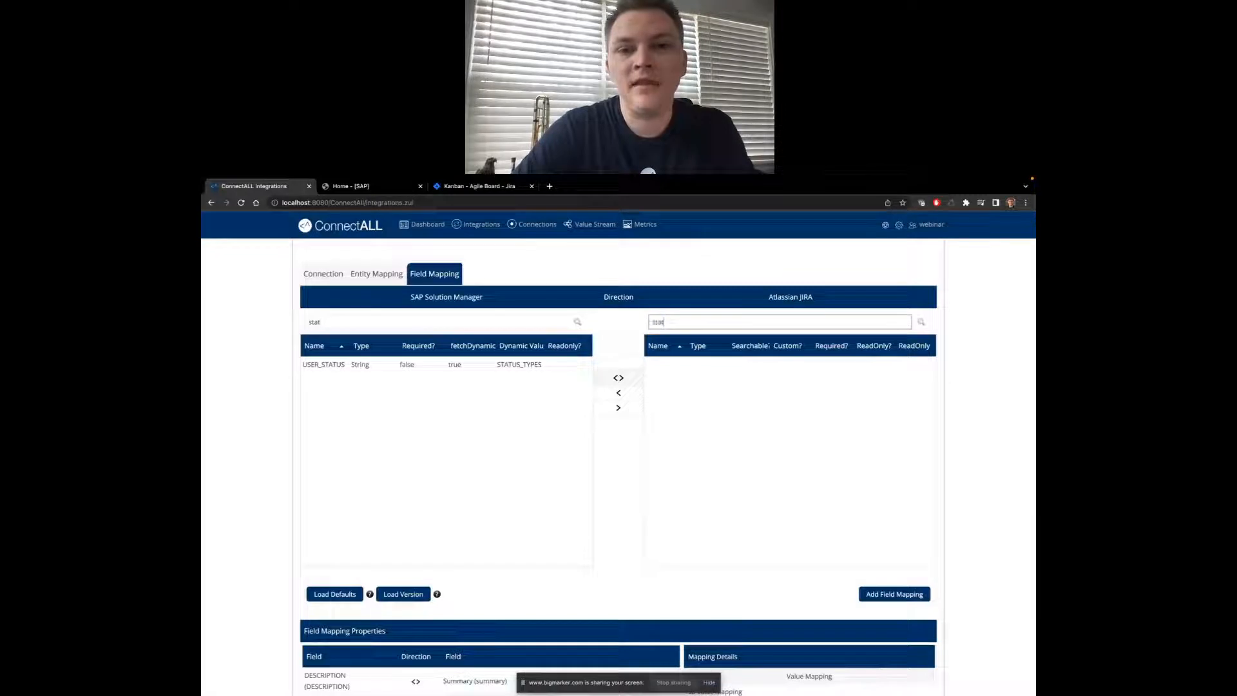
{"action": "left_click", "coordinate": [658, 394]}
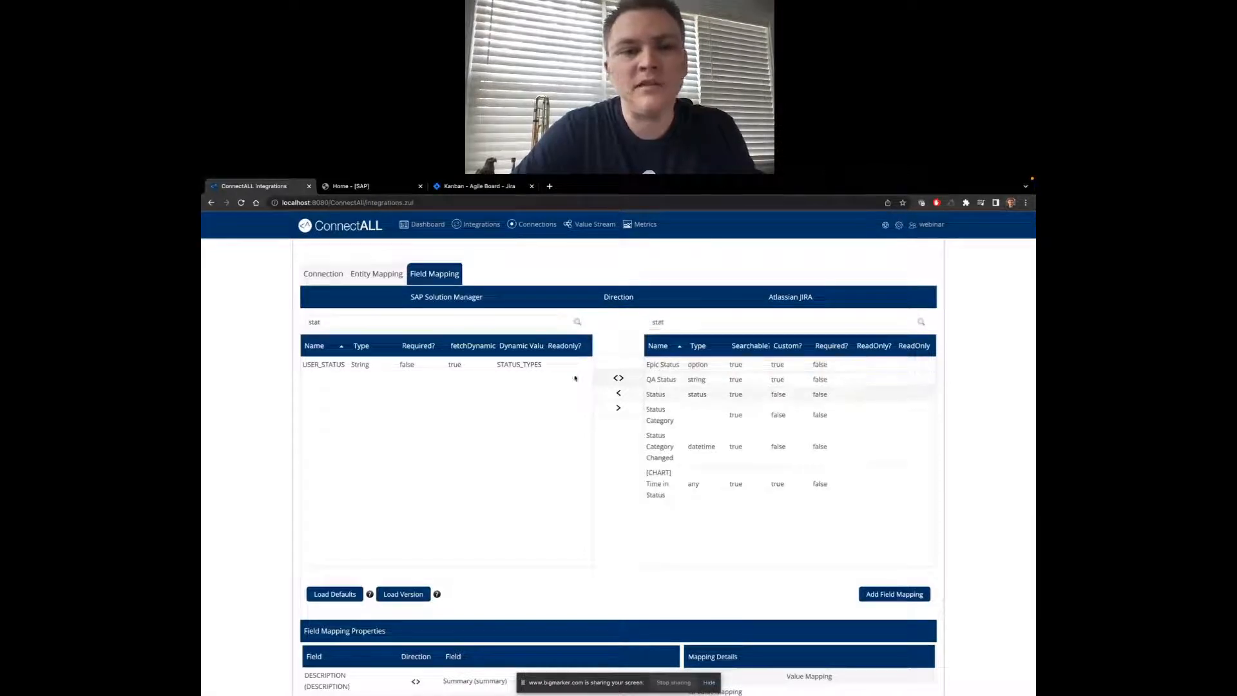
{"action": "left_click", "coordinate": [866, 593]}
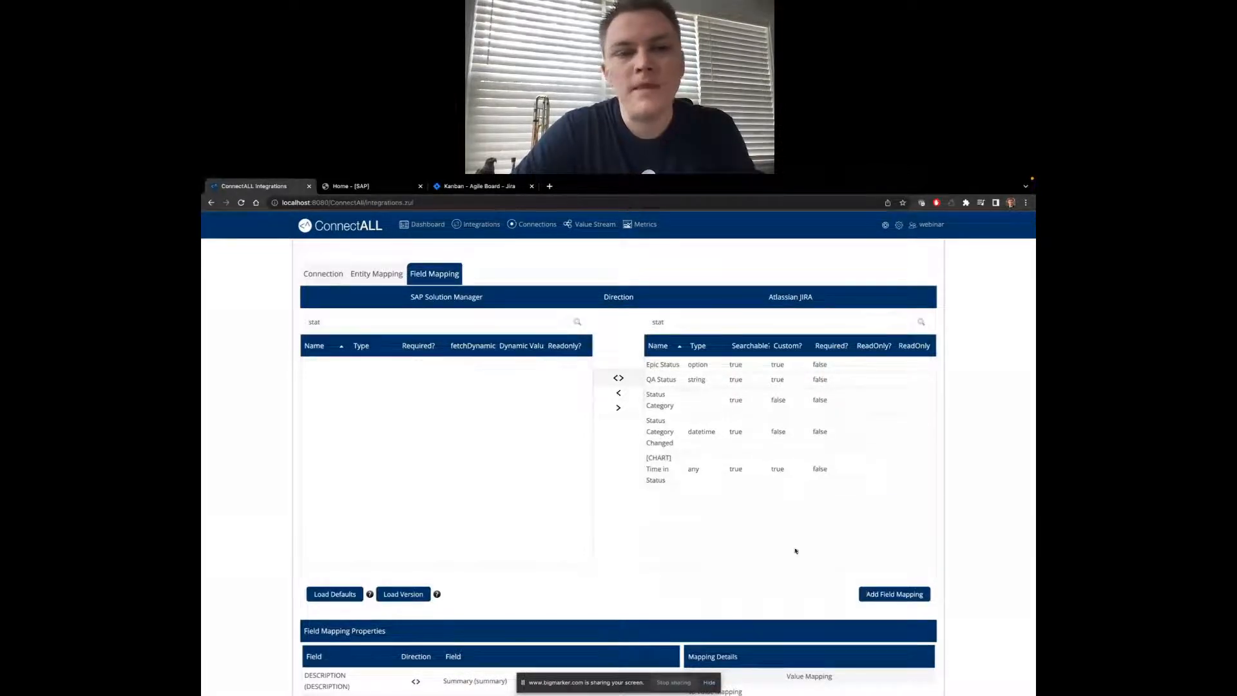
Add a bidirectional field mapping between SAP's Attachments and Jira's Attachment, filtering both field lists by "att"
{"action": "double_click", "coordinate": [447, 323]}
{"action": "type", "text": "in"}
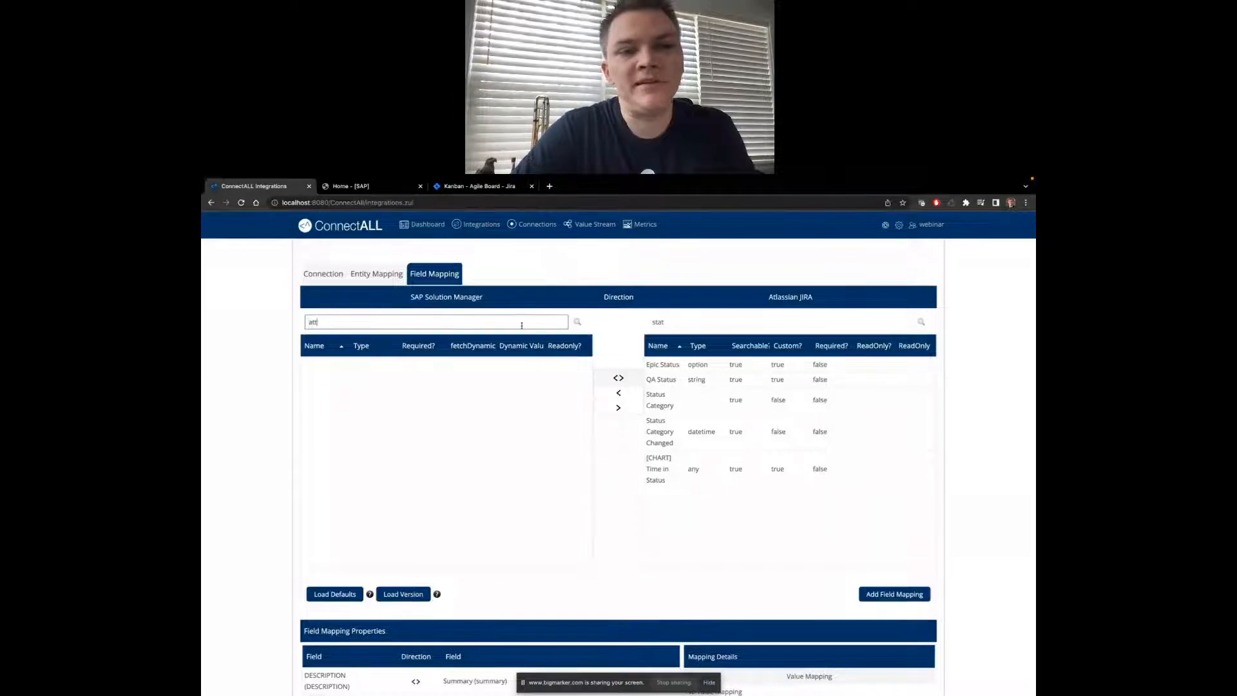
{"action": "double_click", "coordinate": [664, 322]}
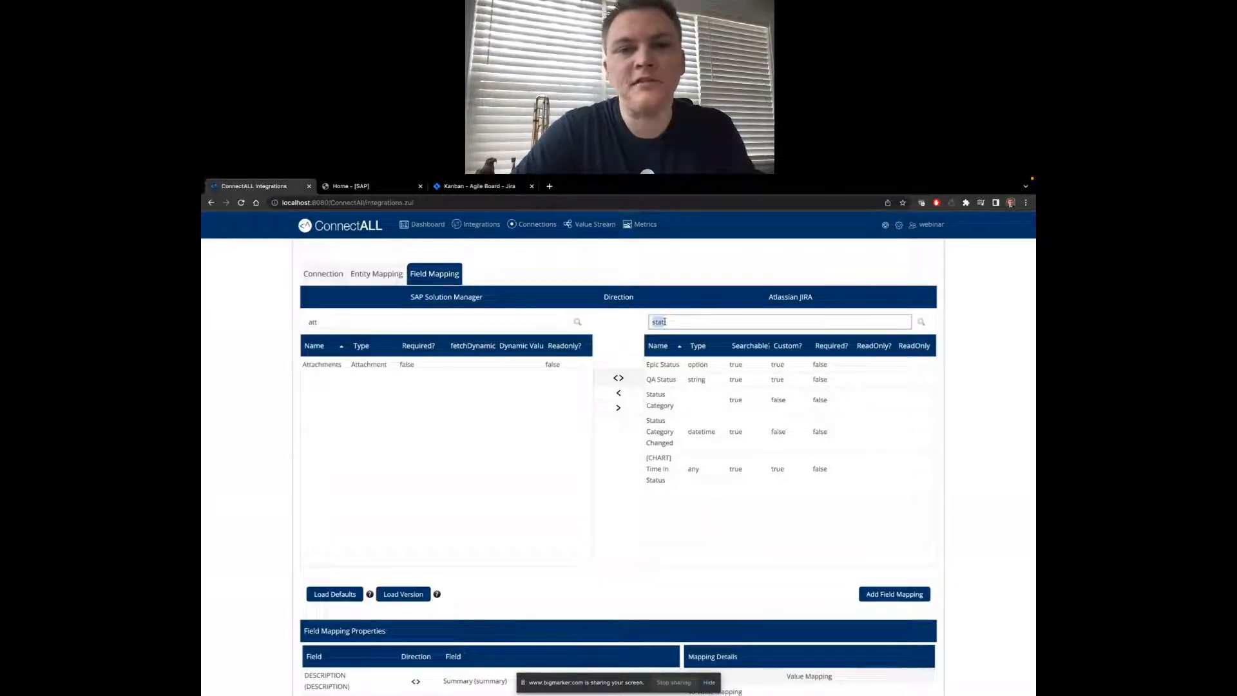
{"action": "type", "text": "att"}
{"action": "left_click", "coordinate": [370, 365]}
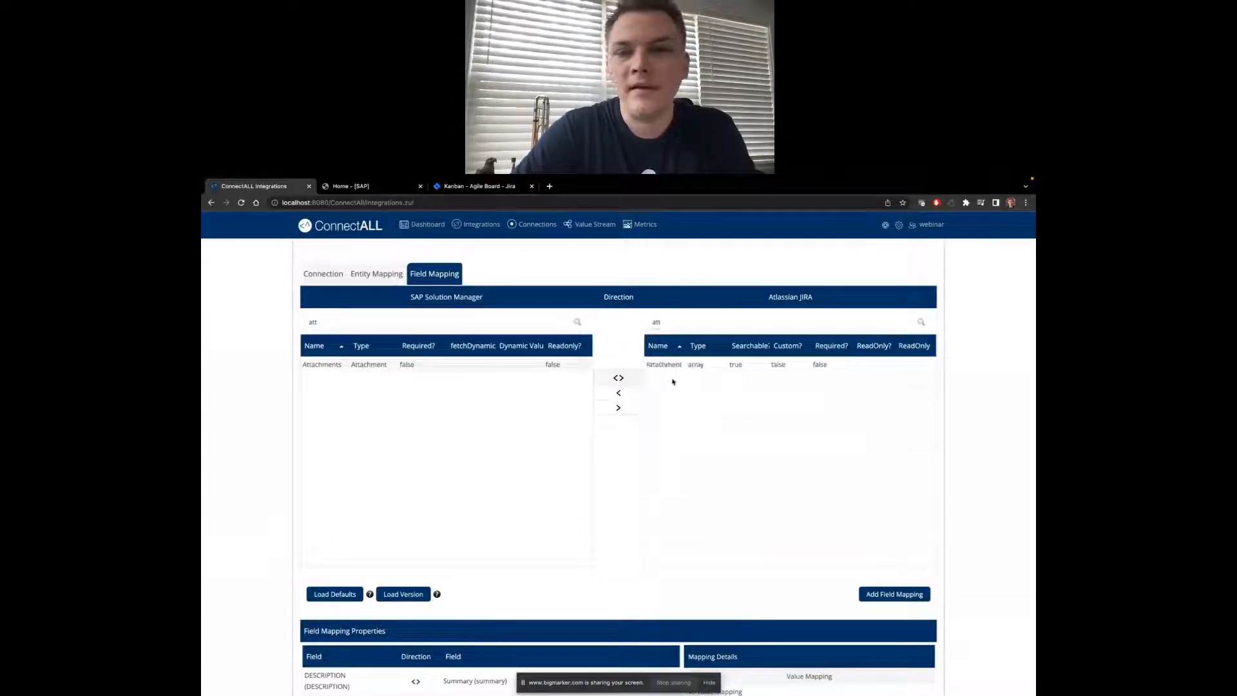
{"action": "left_click", "coordinate": [681, 365]}
{"action": "left_click", "coordinate": [878, 593]}
Open the value mapping of the PRIORITY field, add three more rows and map 1: Very High to Highest in the first row
{"action": "scroll", "coordinate": [773, 580], "scroll_direction": "down", "scroll_amount": 2}
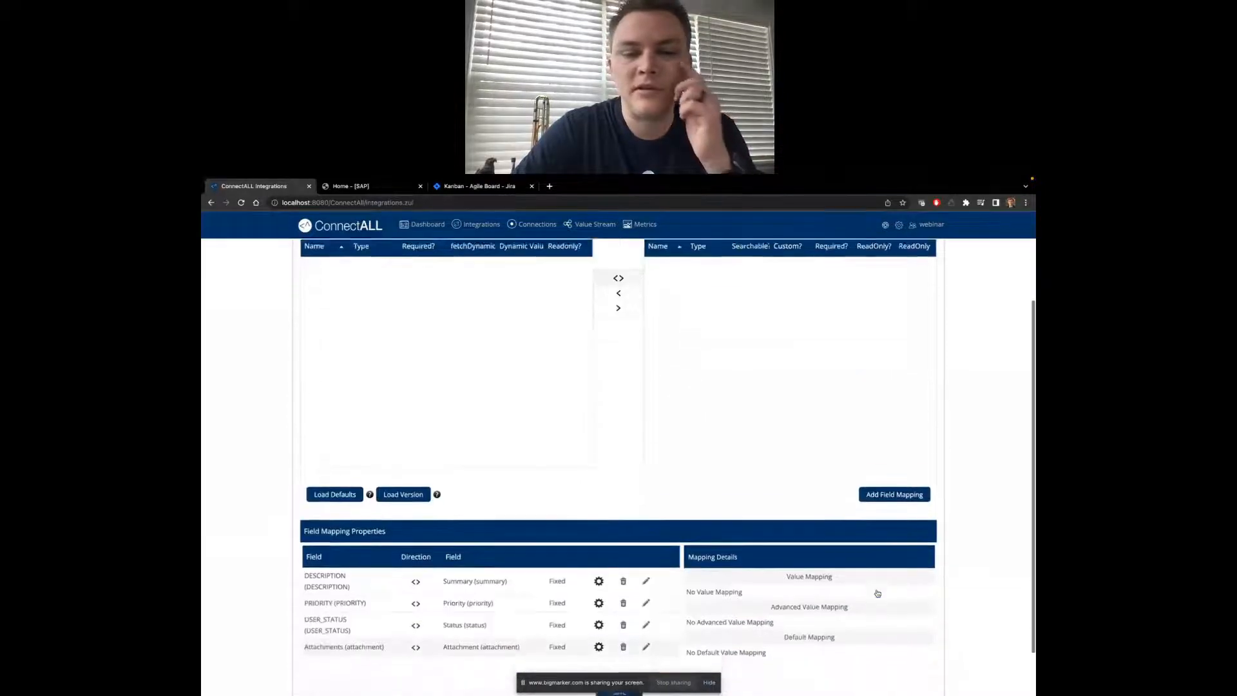
{"action": "left_click", "coordinate": [647, 569]}
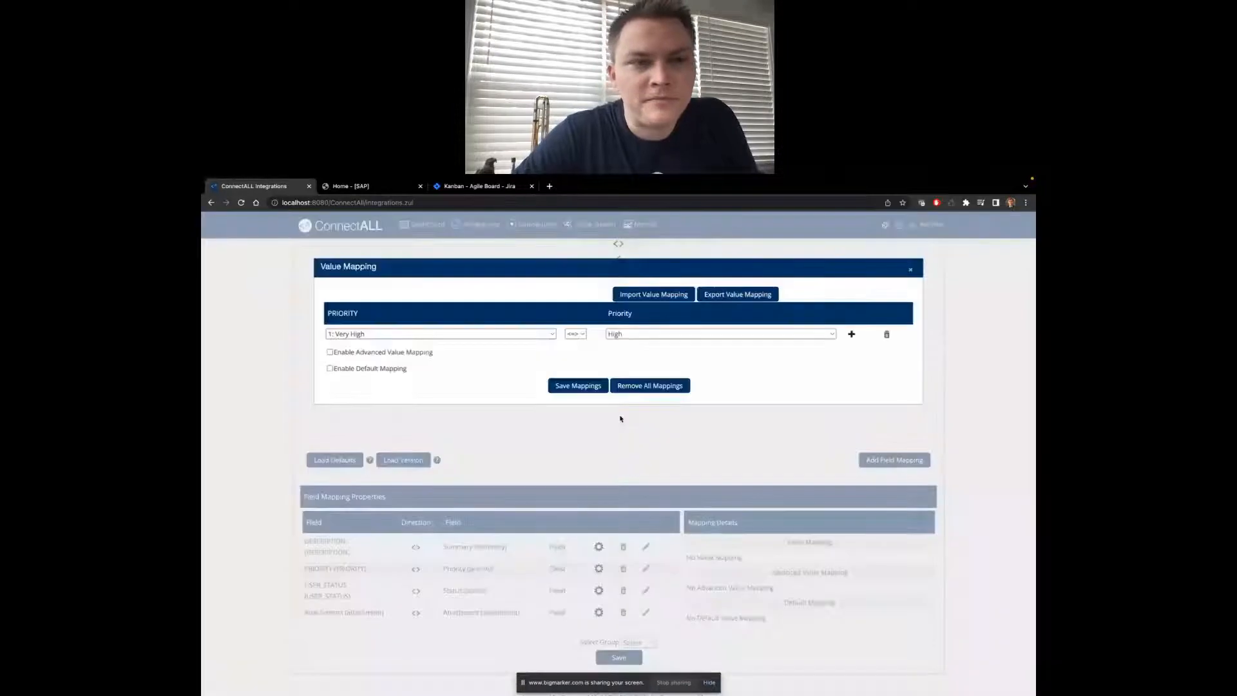
{"action": "left_click", "coordinate": [850, 335]}
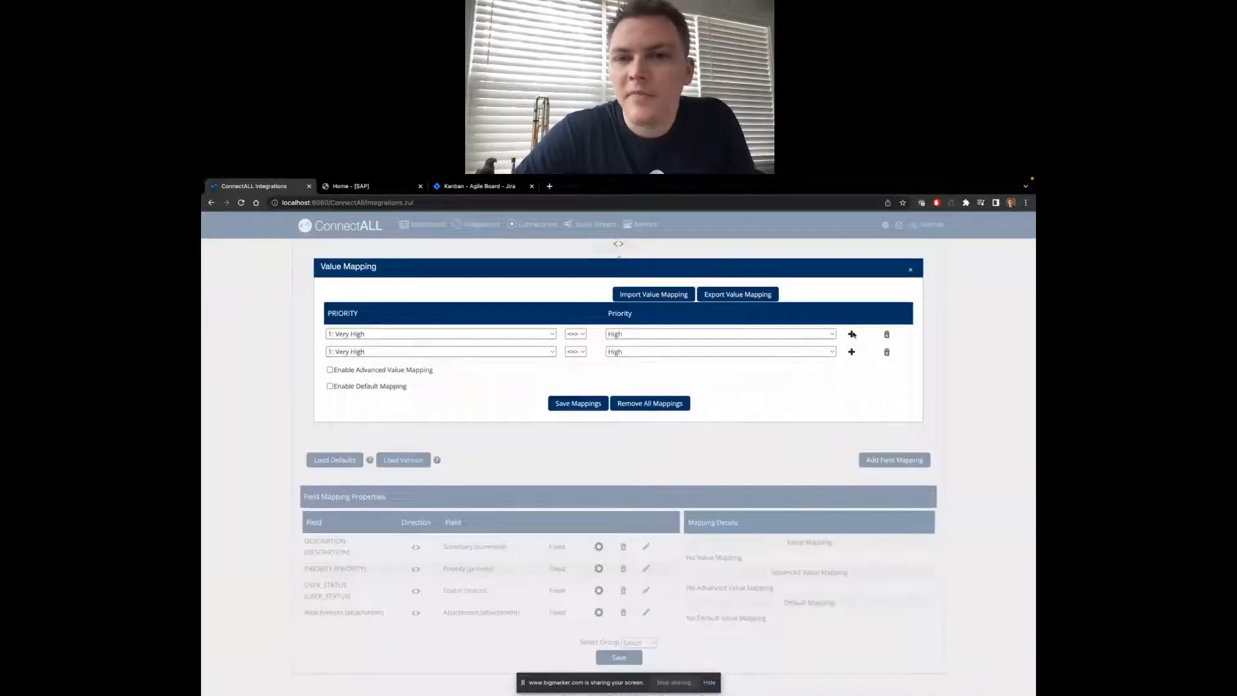
{"action": "left_click", "coordinate": [850, 334]}
{"action": "left_click", "coordinate": [850, 334]}
{"action": "left_click", "coordinate": [490, 335]}
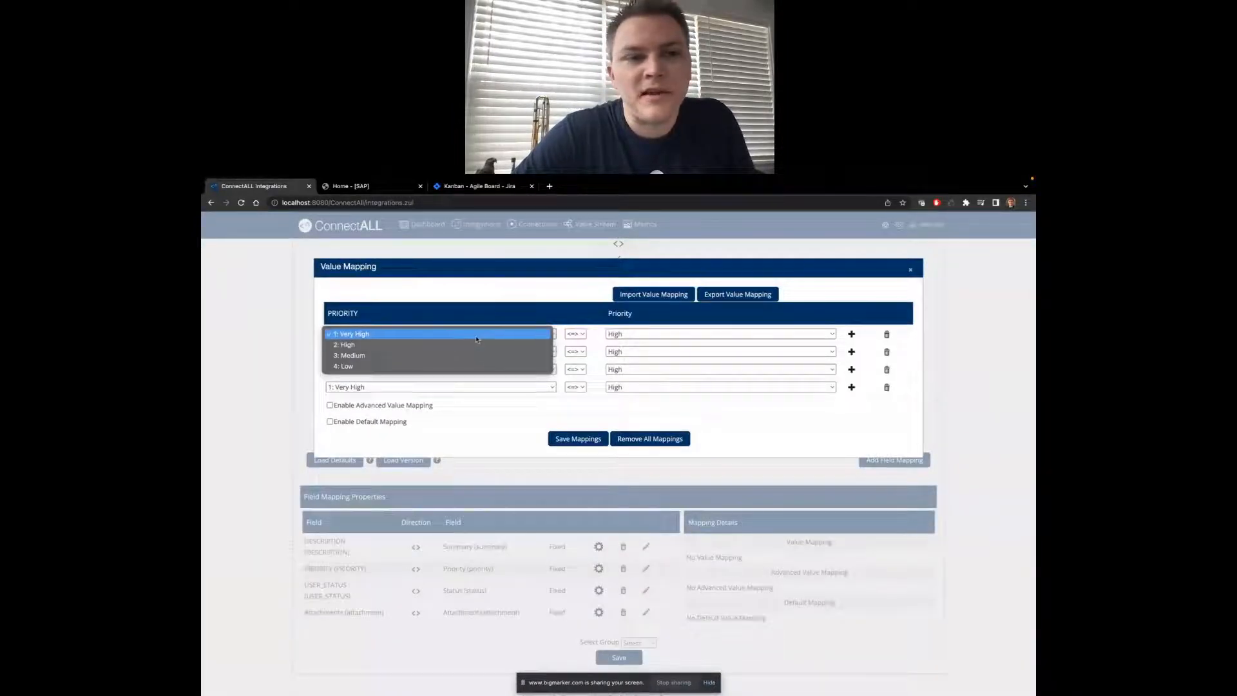
{"action": "left_click", "coordinate": [478, 335]}
{"action": "left_click", "coordinate": [614, 334]}
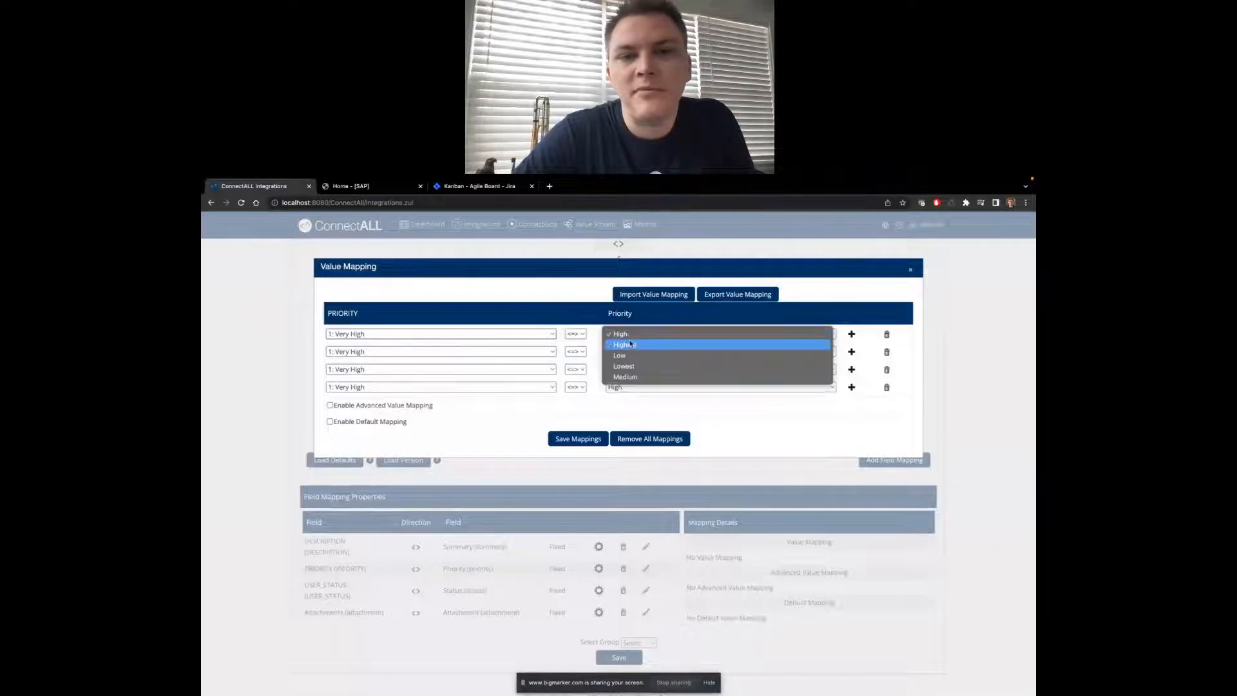
{"action": "left_click", "coordinate": [630, 346]}
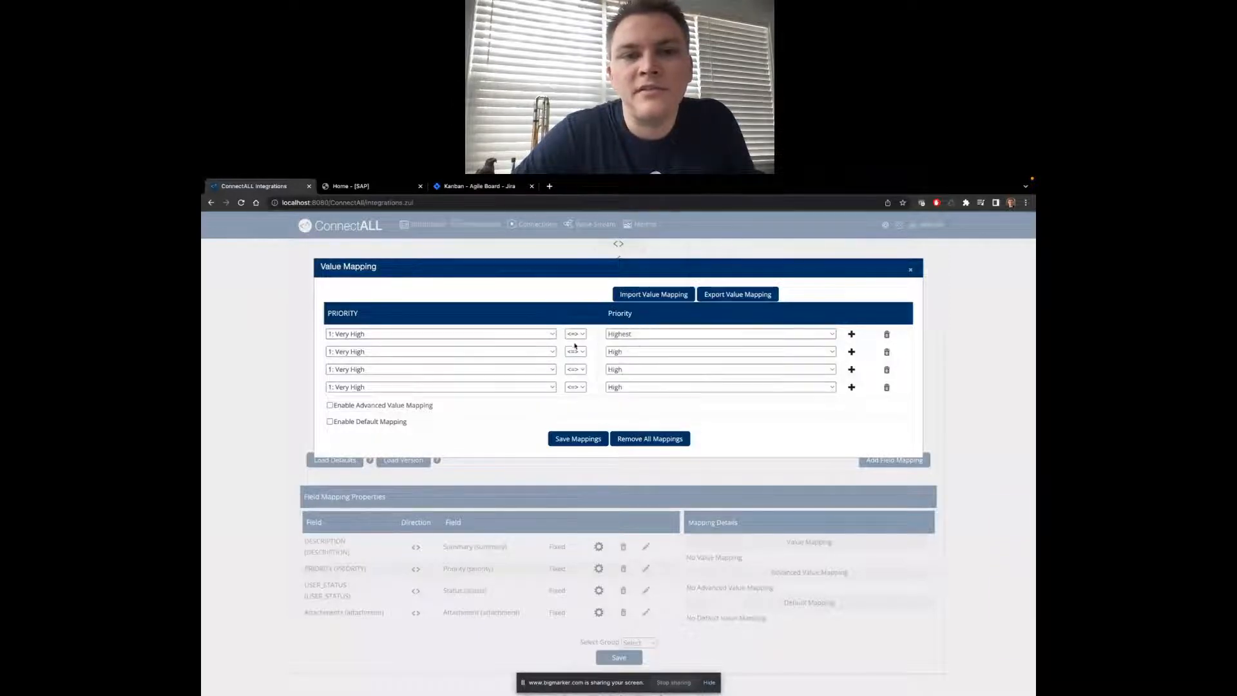
In the remaining priority rows, map 2: High to High, 3: Medium to Medium and 4: Low to Low
{"action": "left_click", "coordinate": [541, 354]}
{"action": "left_click", "coordinate": [540, 364]}
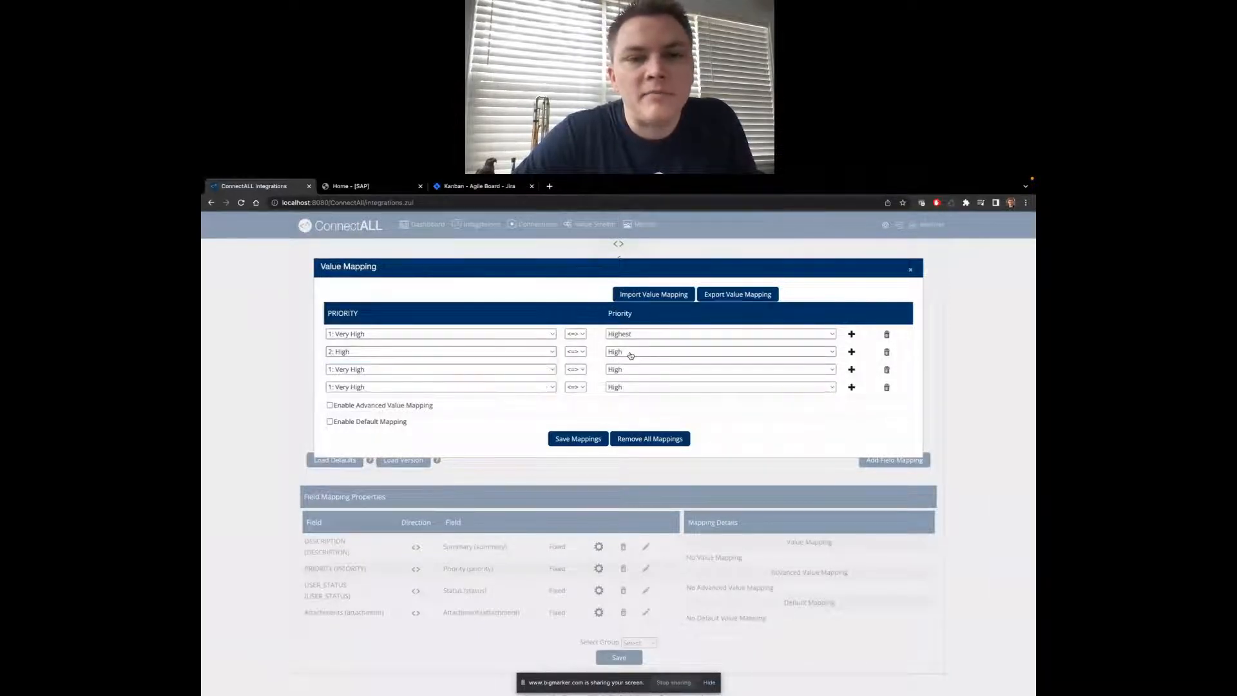
{"action": "left_click", "coordinate": [543, 369]}
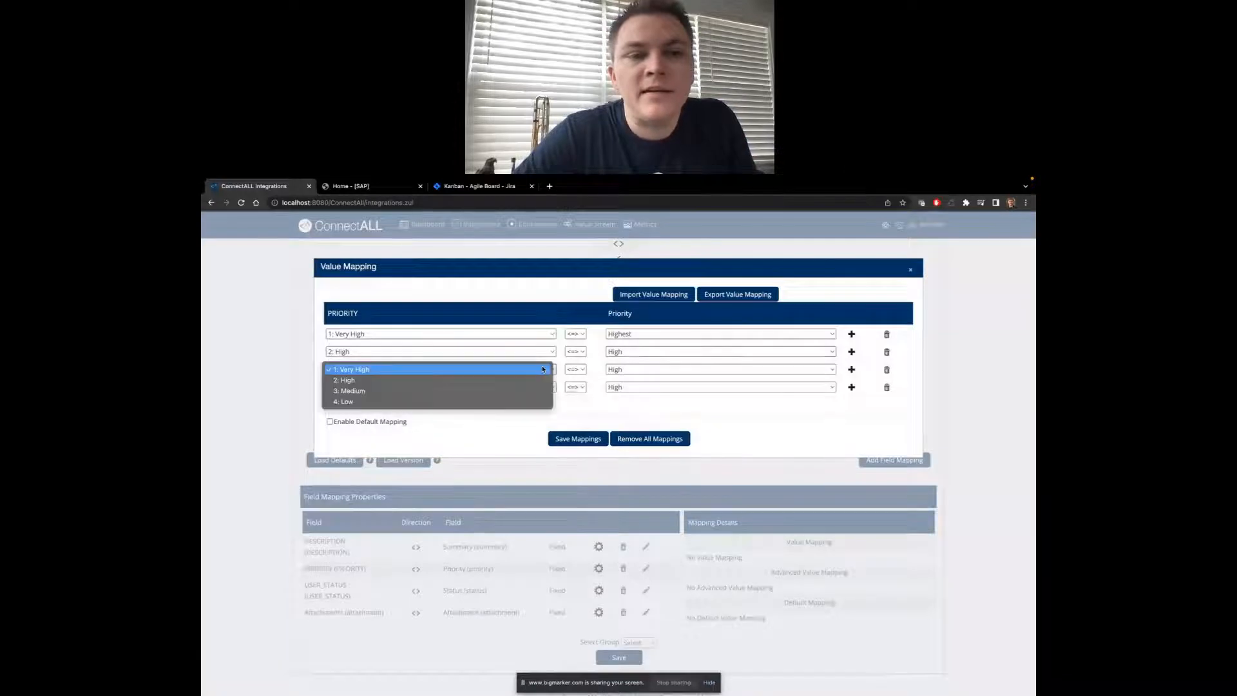
{"action": "left_click", "coordinate": [516, 390]}
{"action": "left_click", "coordinate": [623, 372]}
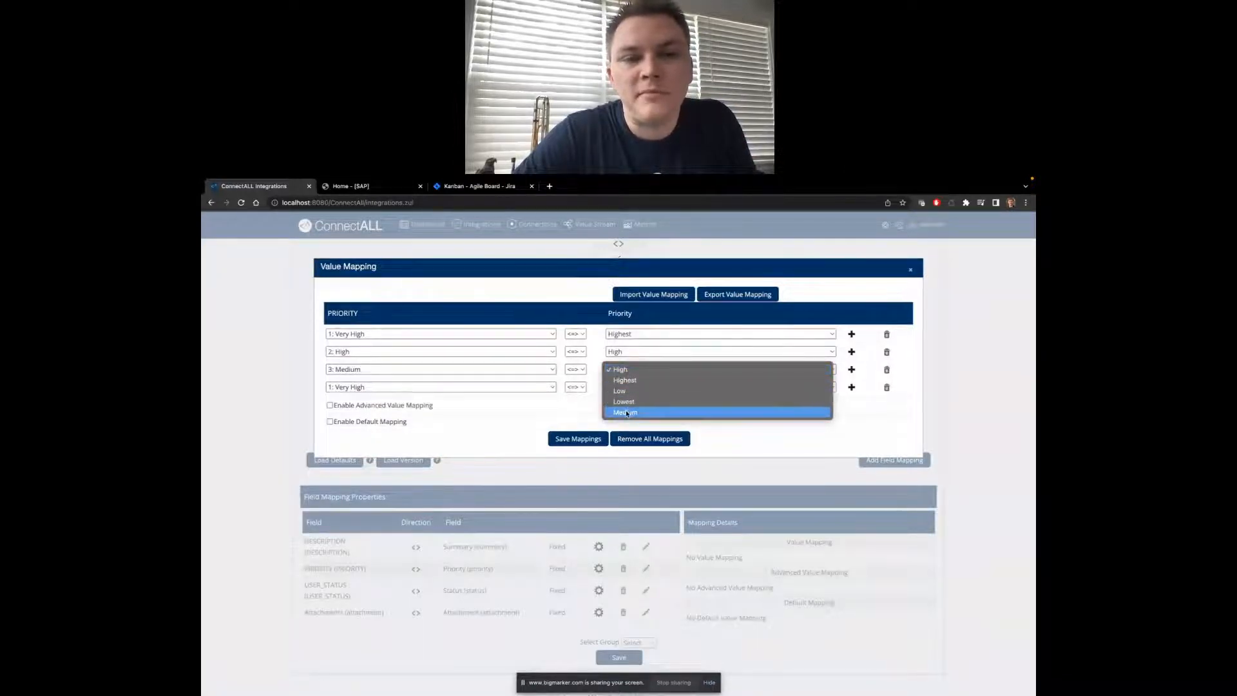
{"action": "left_click", "coordinate": [626, 413]}
{"action": "left_click", "coordinate": [541, 387]}
{"action": "left_click", "coordinate": [541, 420]}
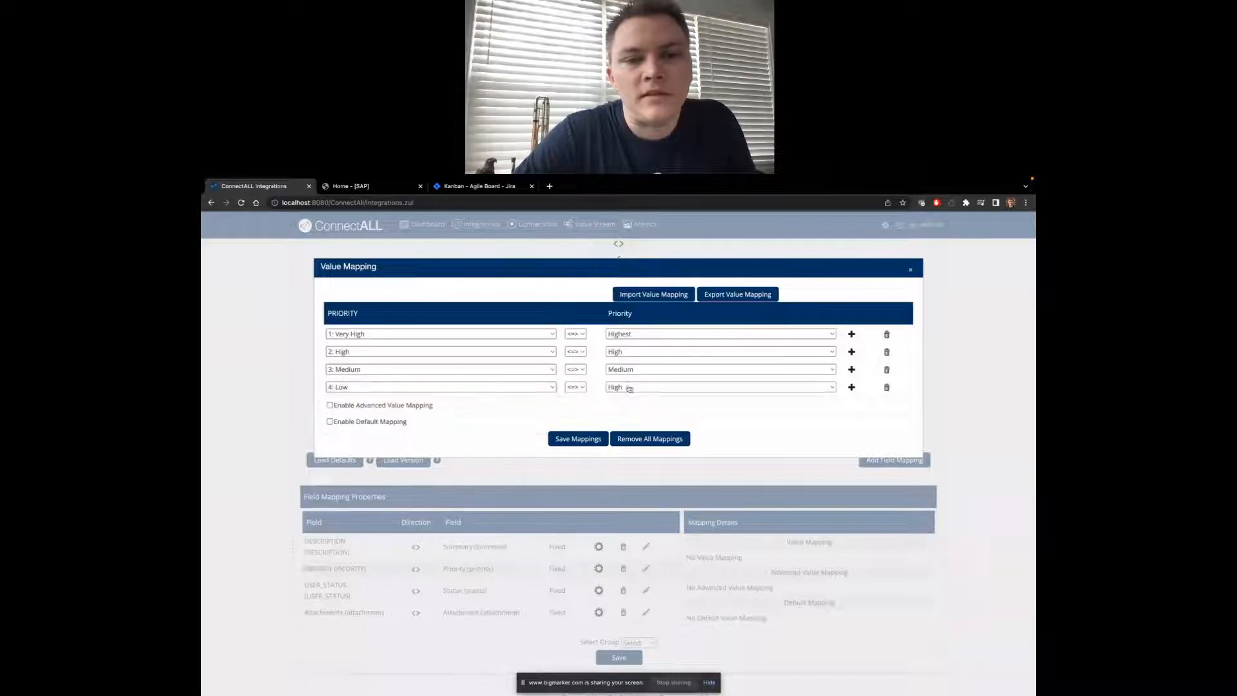
{"action": "left_click", "coordinate": [629, 388]}
{"action": "left_click", "coordinate": [810, 408]}
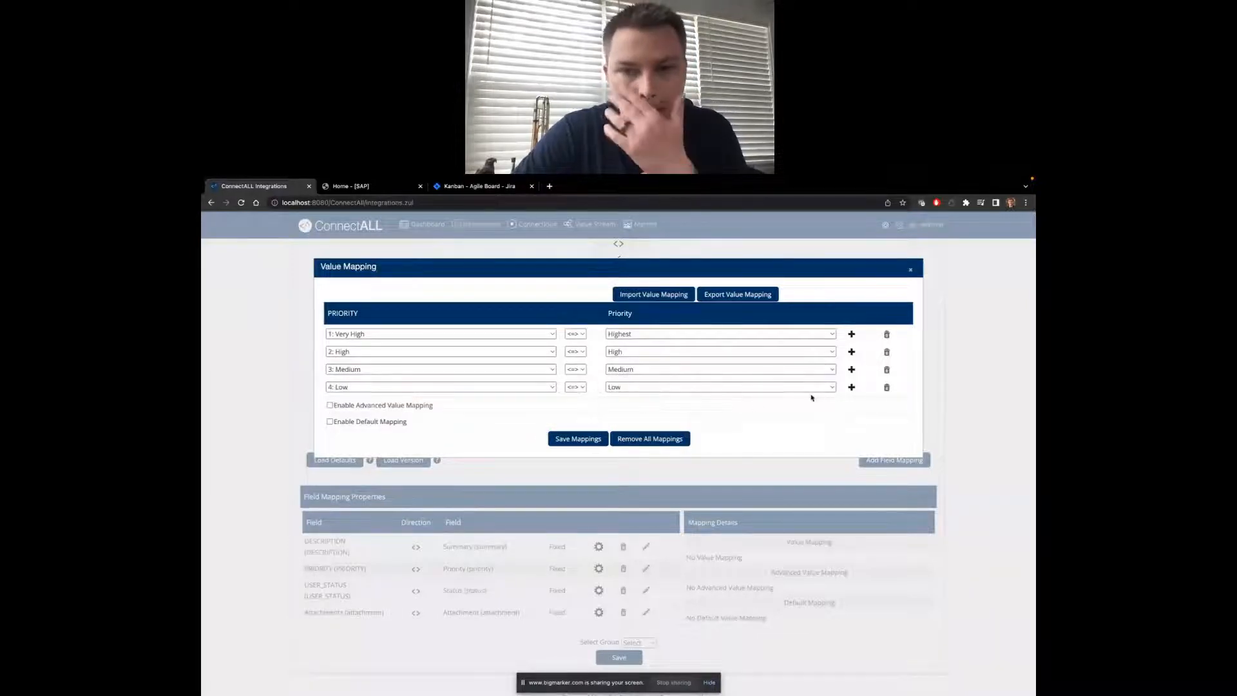
{"action": "left_click", "coordinate": [812, 388]}
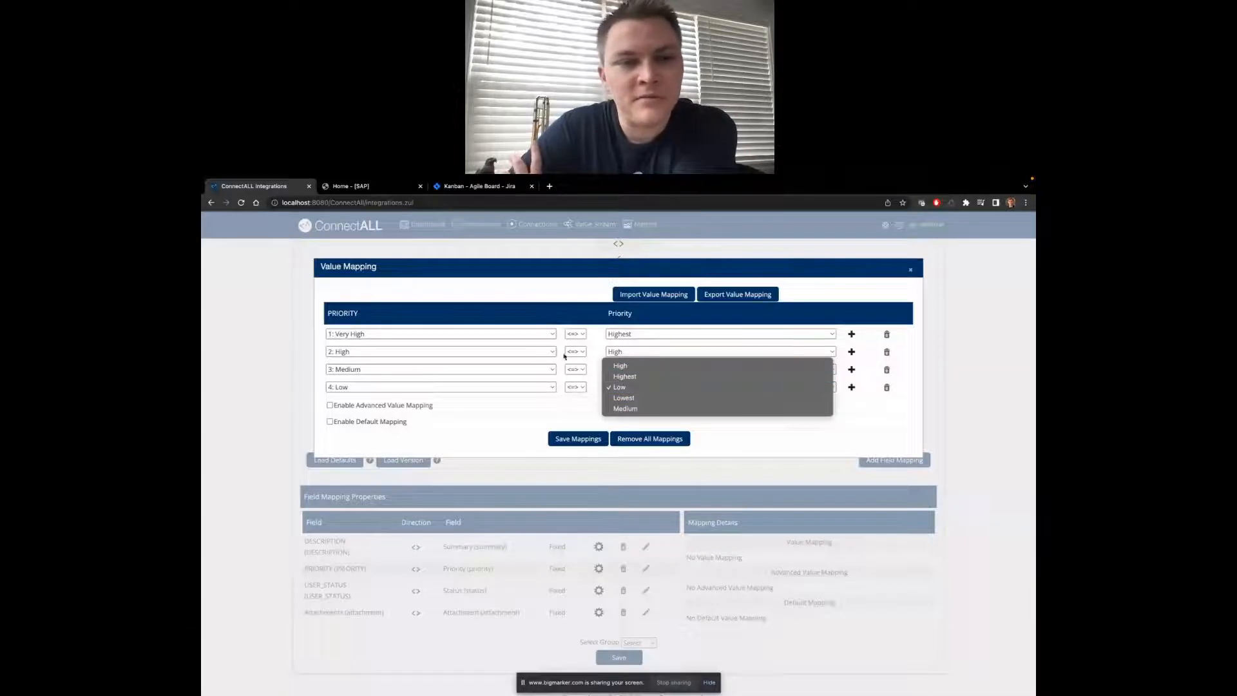
{"action": "left_click", "coordinate": [866, 419]}
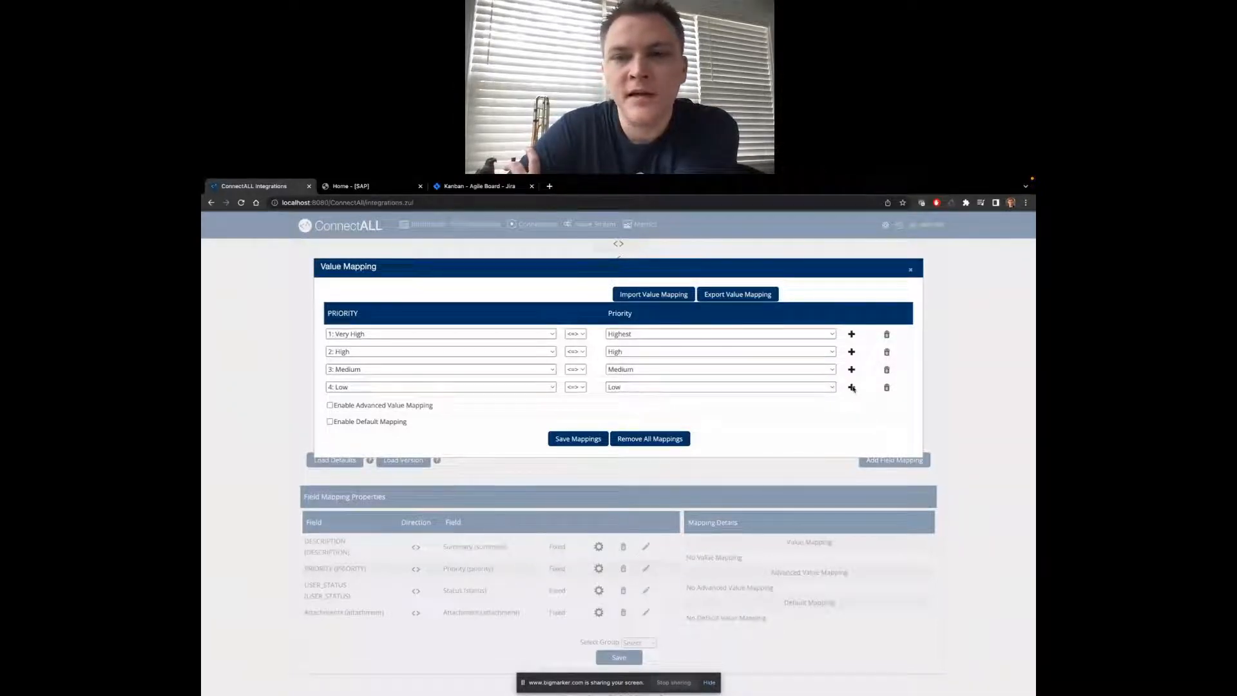
Enable advanced value mapping for priority, map Jira's * Value Else one-way to SAP's 4: Low, and save the mappings
{"action": "left_click", "coordinate": [380, 405]}
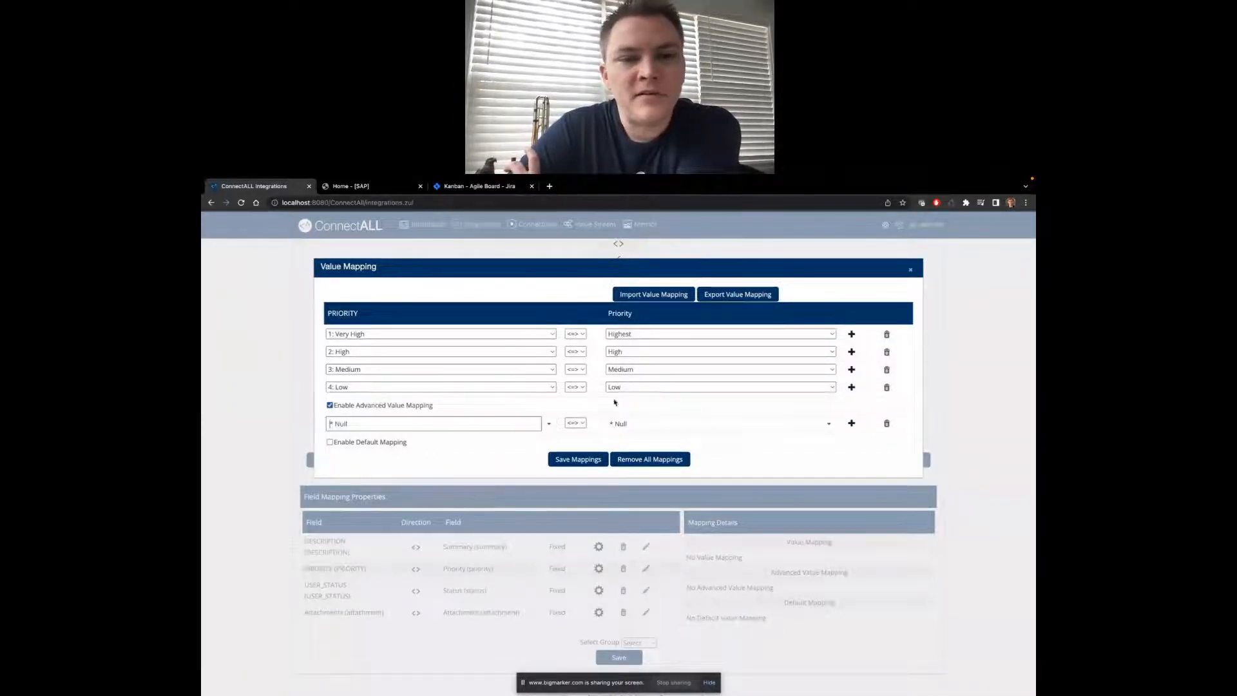
{"action": "left_click", "coordinate": [817, 424]}
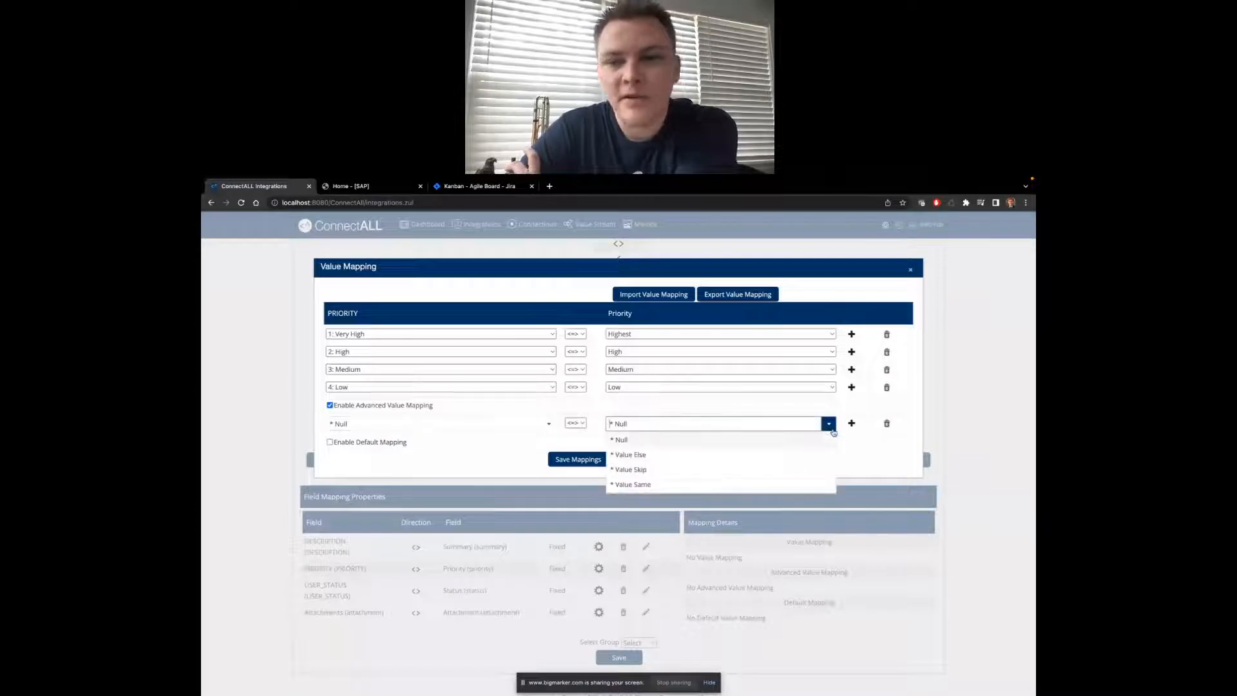
{"action": "left_click", "coordinate": [723, 460]}
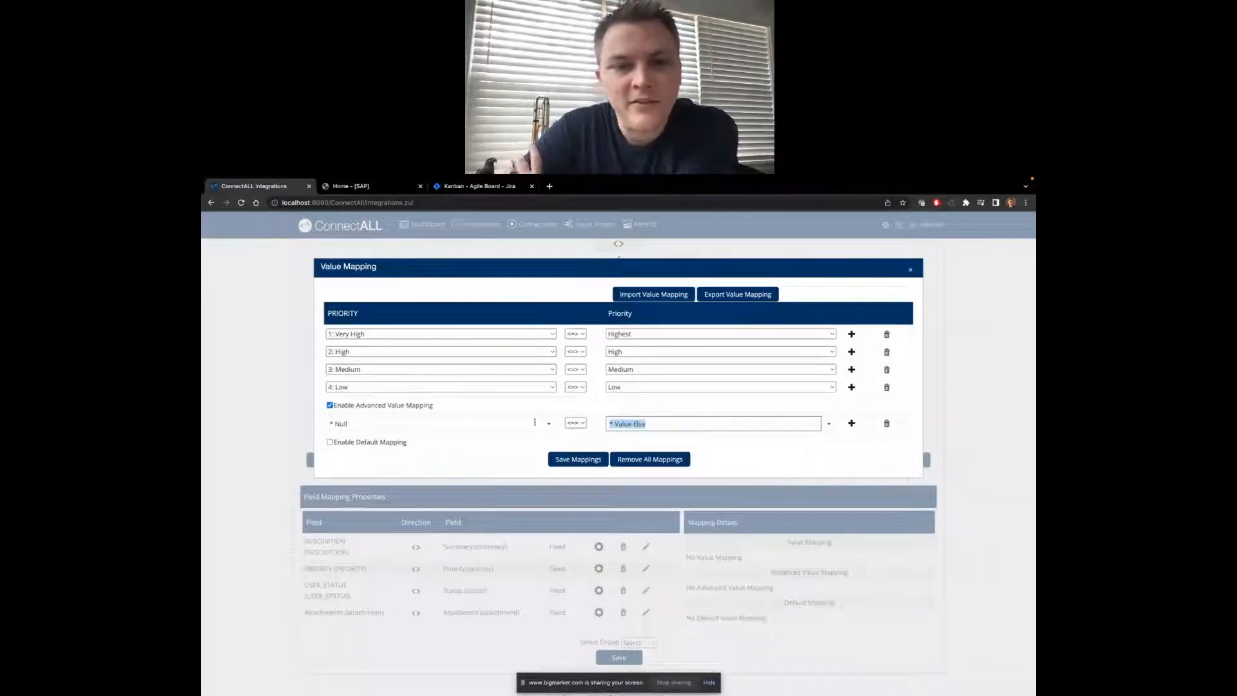
{"action": "left_click", "coordinate": [547, 423]}
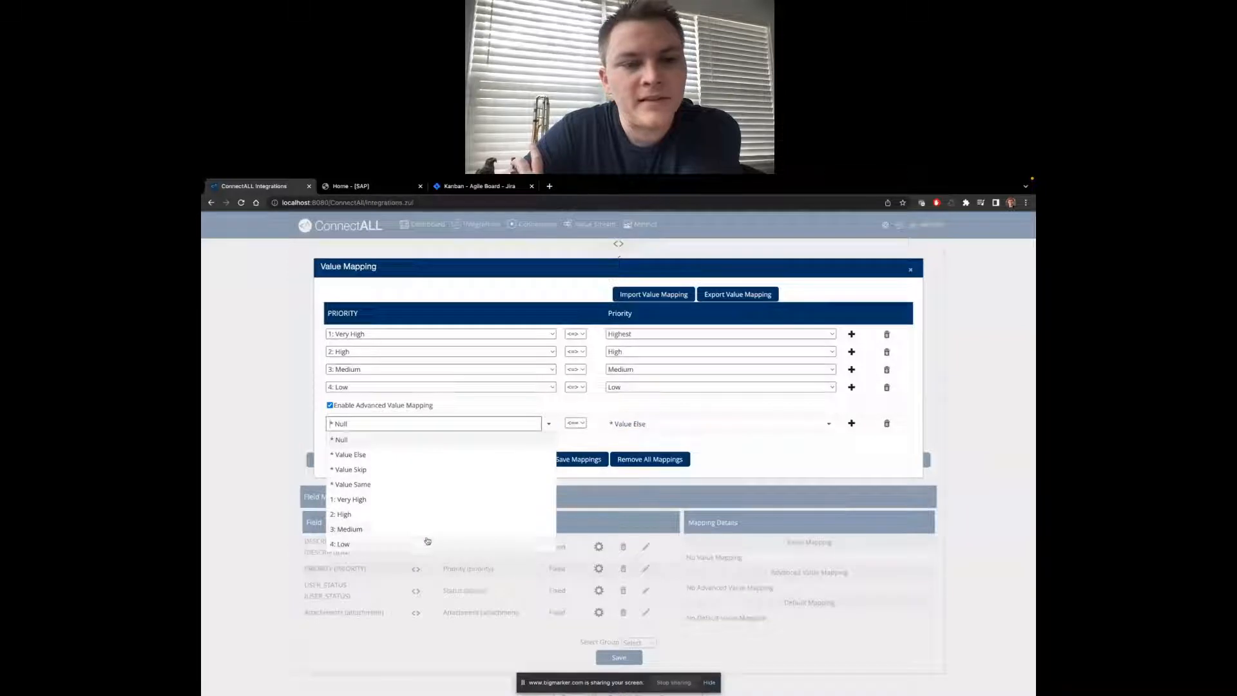
{"action": "left_click", "coordinate": [427, 542]}
{"action": "left_click", "coordinate": [576, 427]}
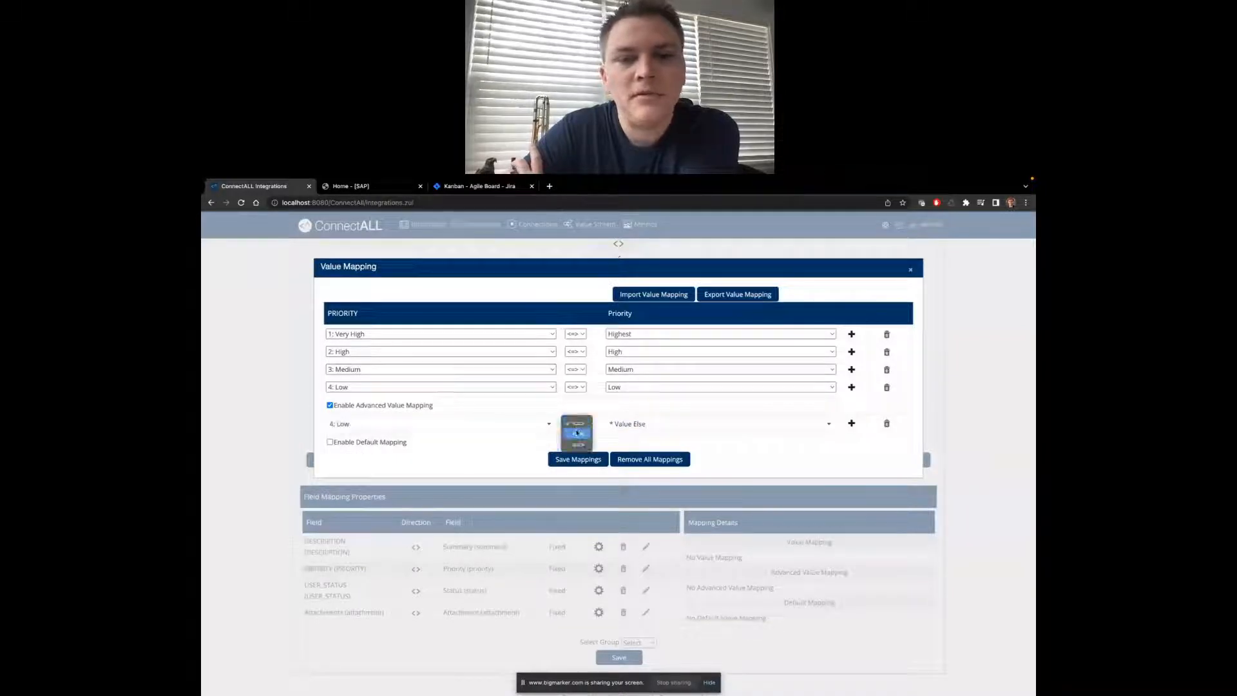
{"action": "left_click", "coordinate": [577, 433]}
{"action": "left_click", "coordinate": [571, 461]}
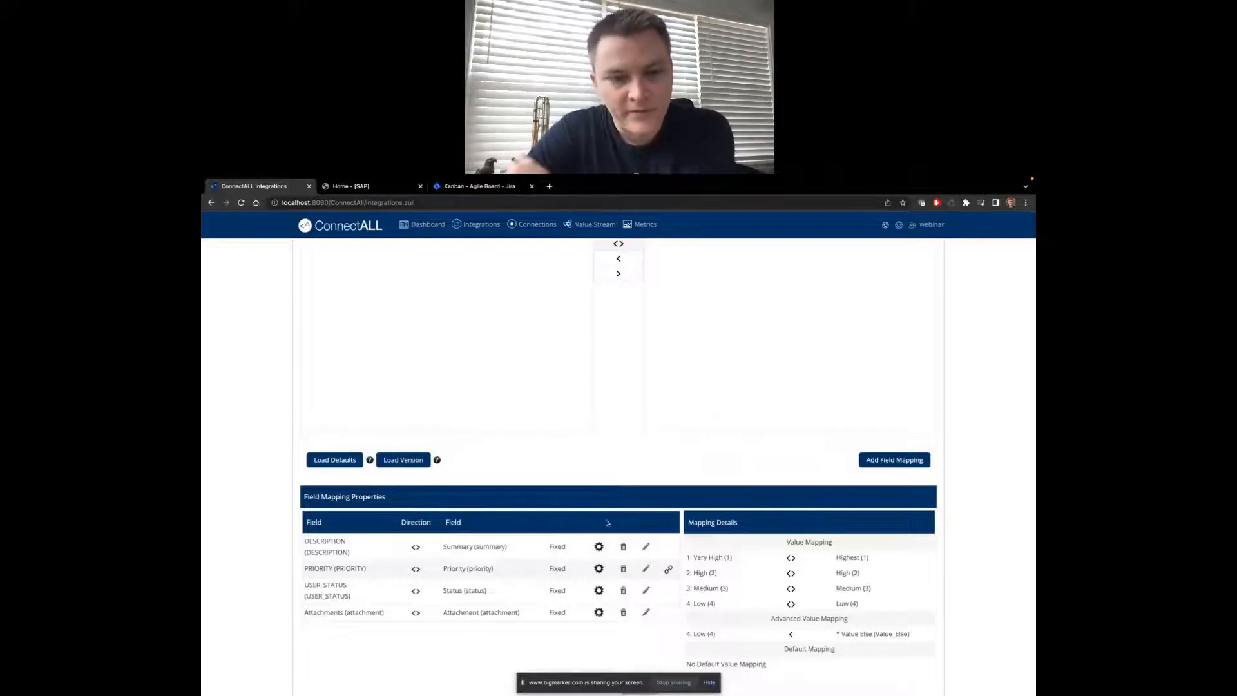
Add value mappings for USER_STATUS that pair New with To Do and In Process with In Progress, and save them
{"action": "left_click", "coordinate": [647, 591]}
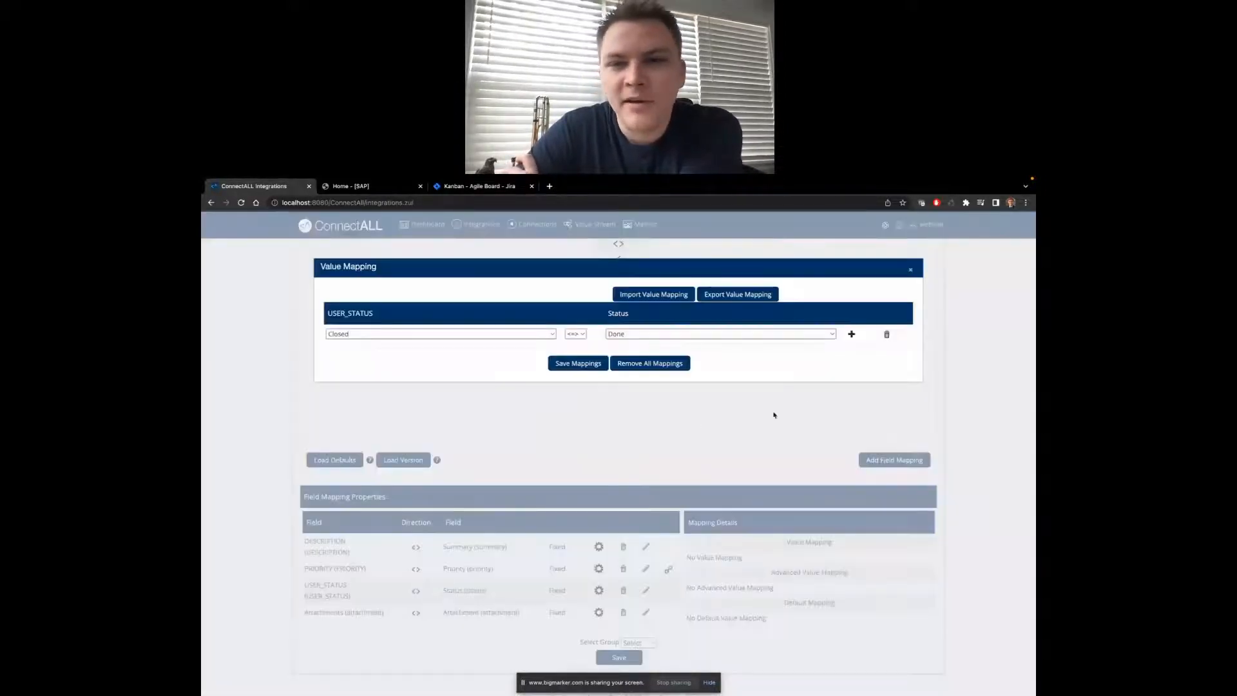
{"action": "left_click", "coordinate": [852, 335]}
{"action": "left_click", "coordinate": [505, 334]}
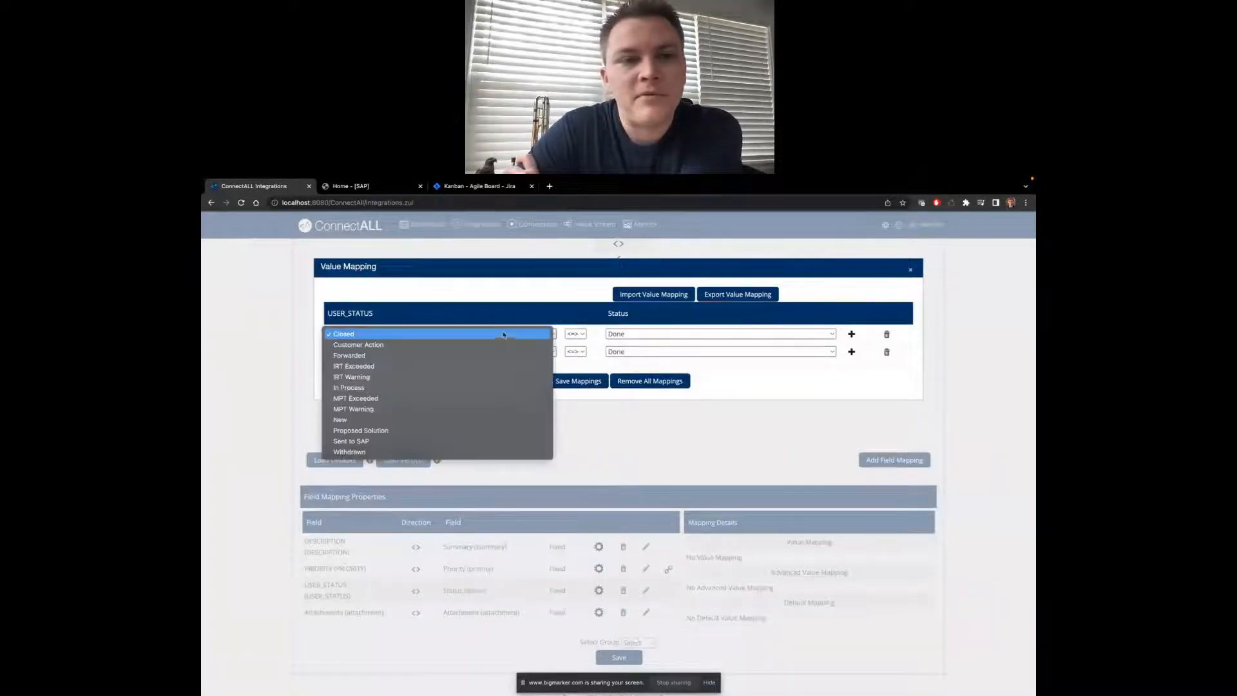
{"action": "left_click", "coordinate": [438, 419]}
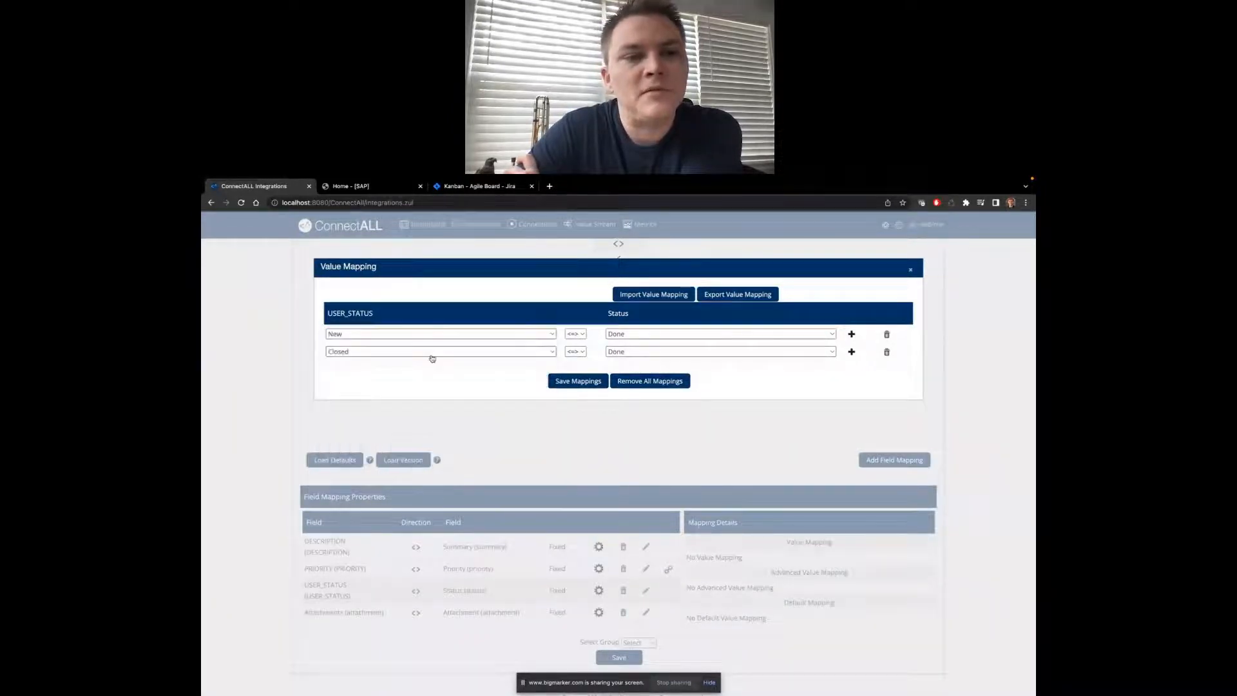
{"action": "left_click", "coordinate": [434, 353]}
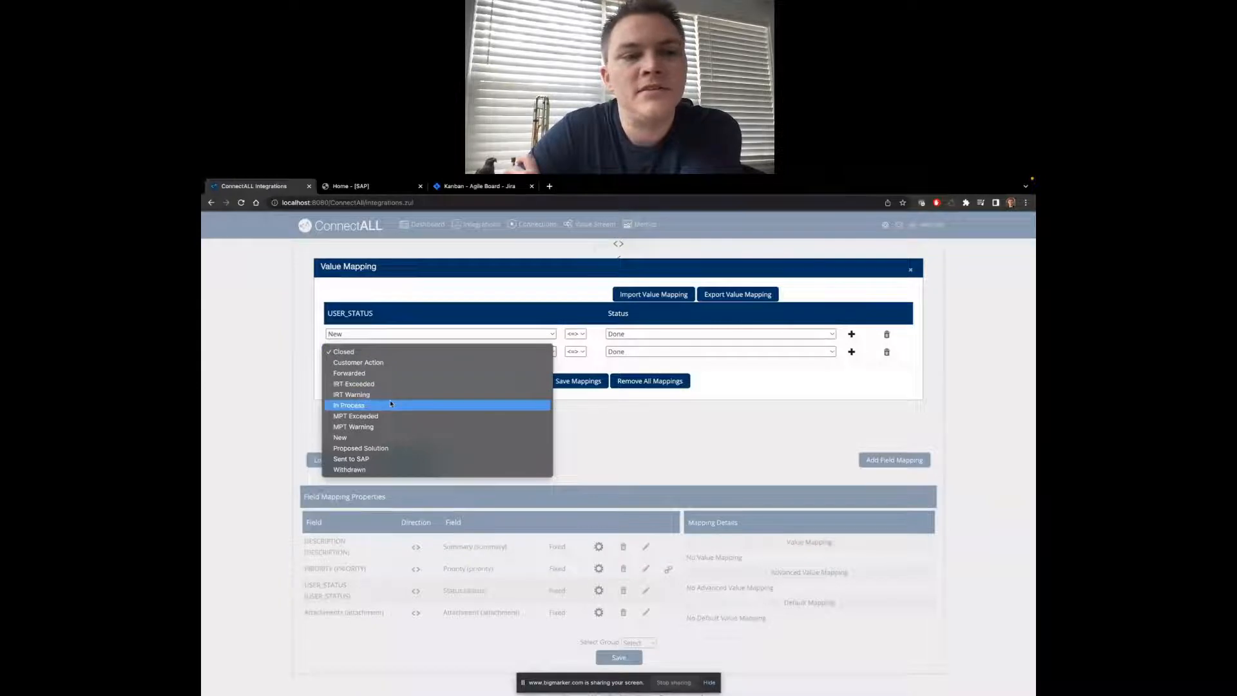
{"action": "left_click", "coordinate": [434, 406]}
{"action": "left_click", "coordinate": [635, 327]}
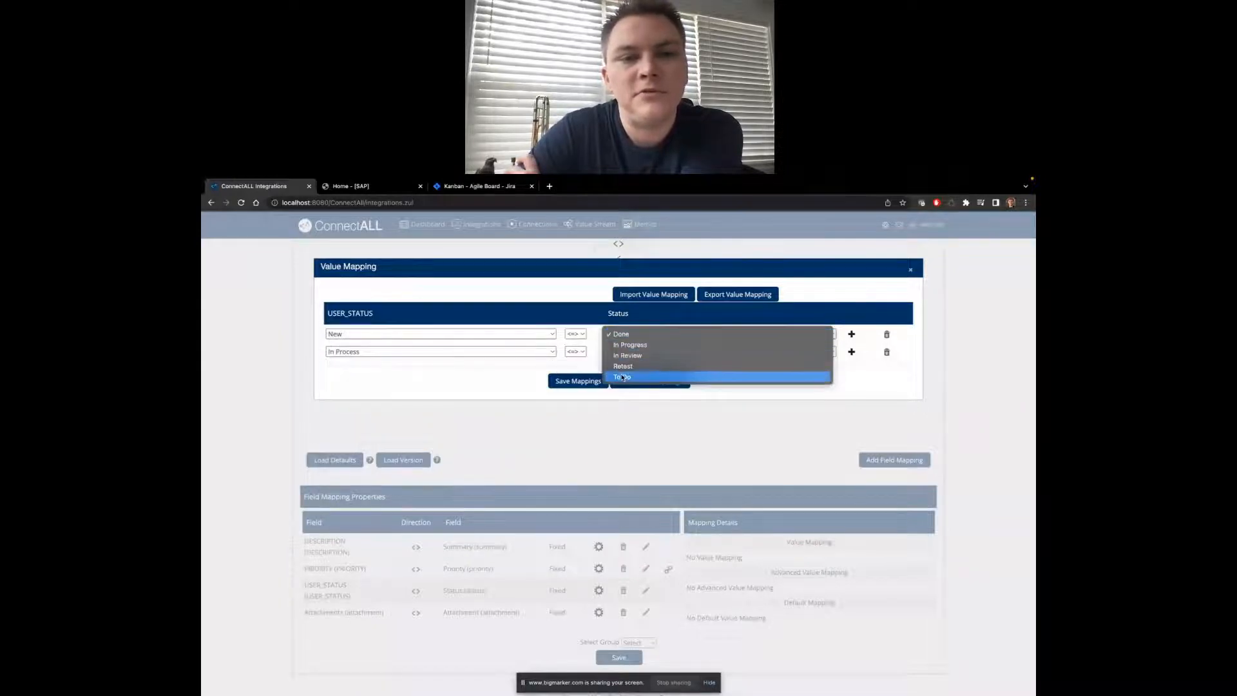
{"action": "left_click", "coordinate": [632, 371]}
{"action": "left_click", "coordinate": [636, 352]}
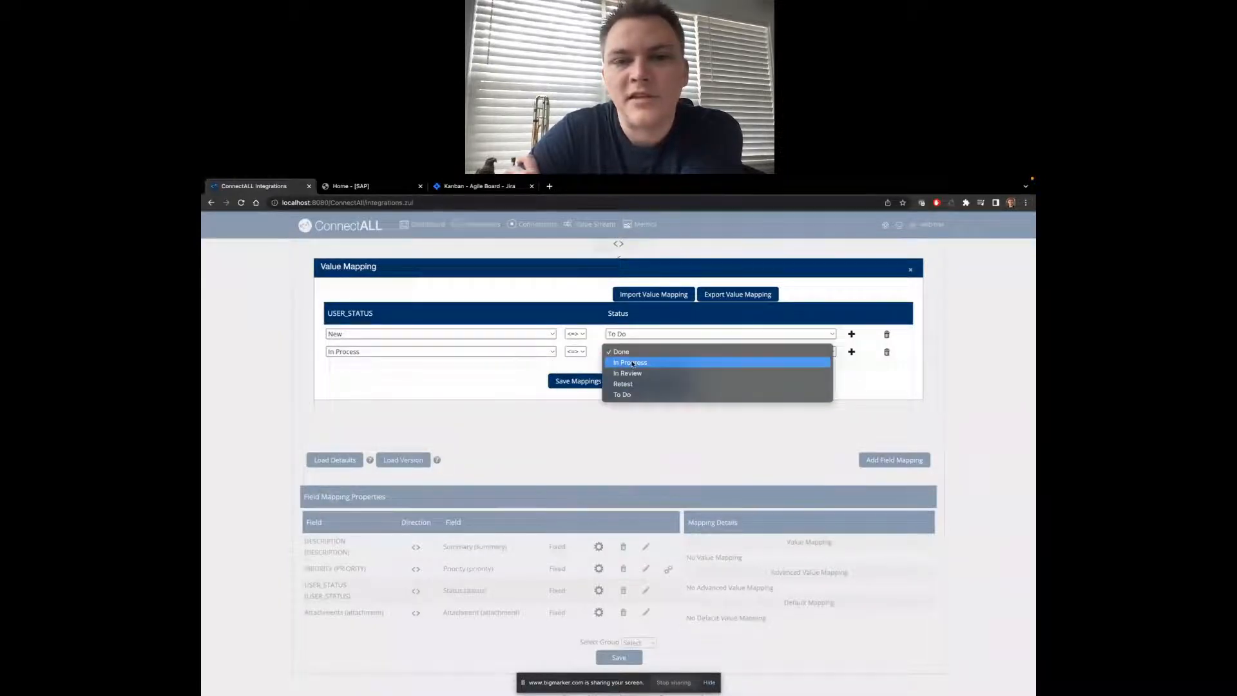
{"action": "left_click", "coordinate": [630, 362]}
{"action": "left_click", "coordinate": [587, 380]}
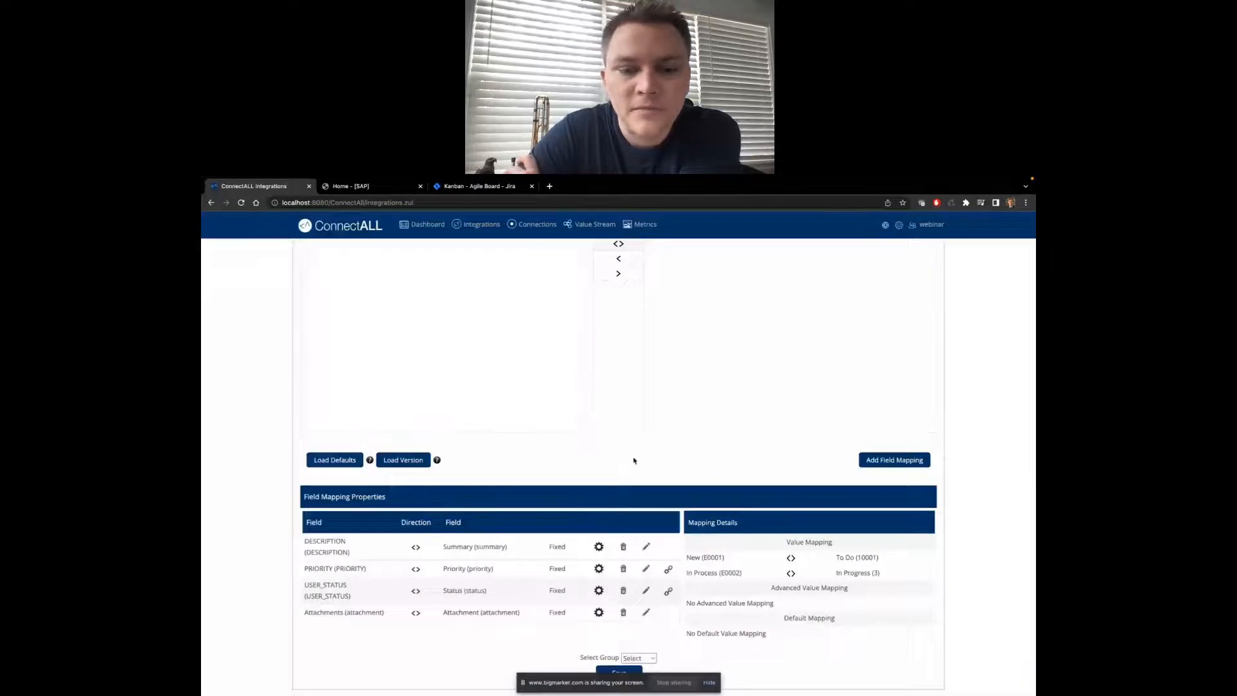
Assign the integration to the Webinar group, save it and enable the application link after saving
{"action": "scroll", "coordinate": [637, 451], "scroll_direction": "down", "scroll_amount": 1}
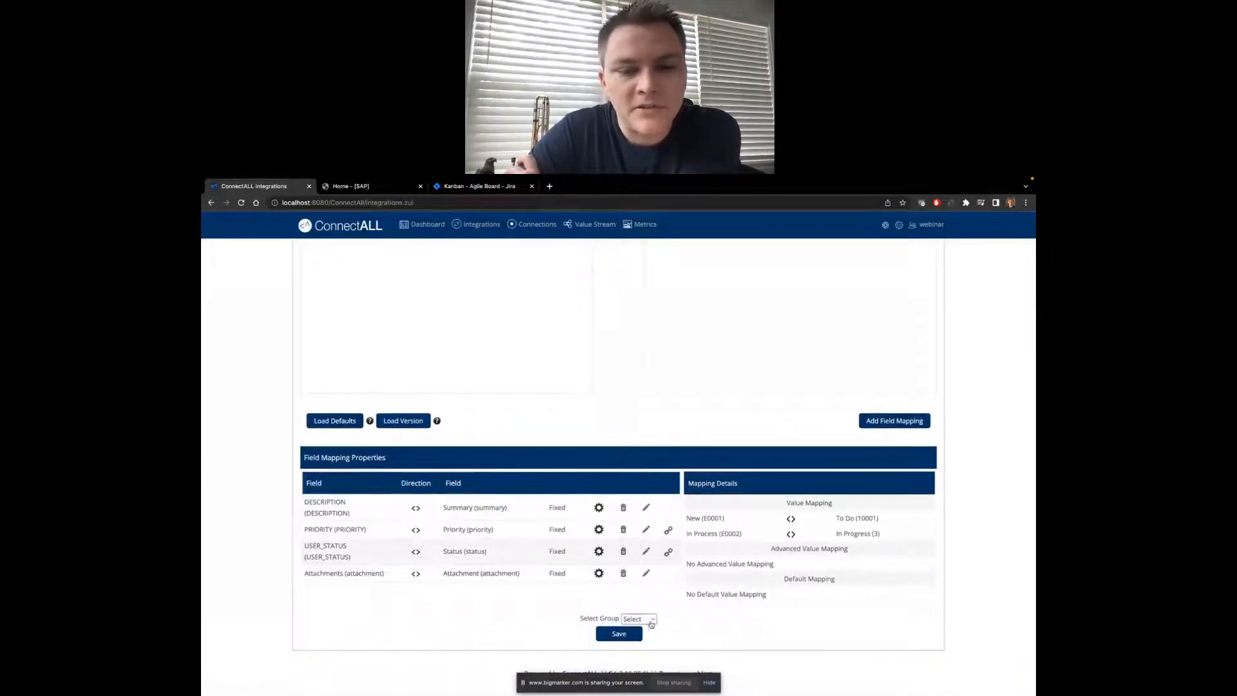
{"action": "left_click", "coordinate": [637, 619]}
{"action": "left_click", "coordinate": [634, 620]}
{"action": "left_click", "coordinate": [634, 635]}
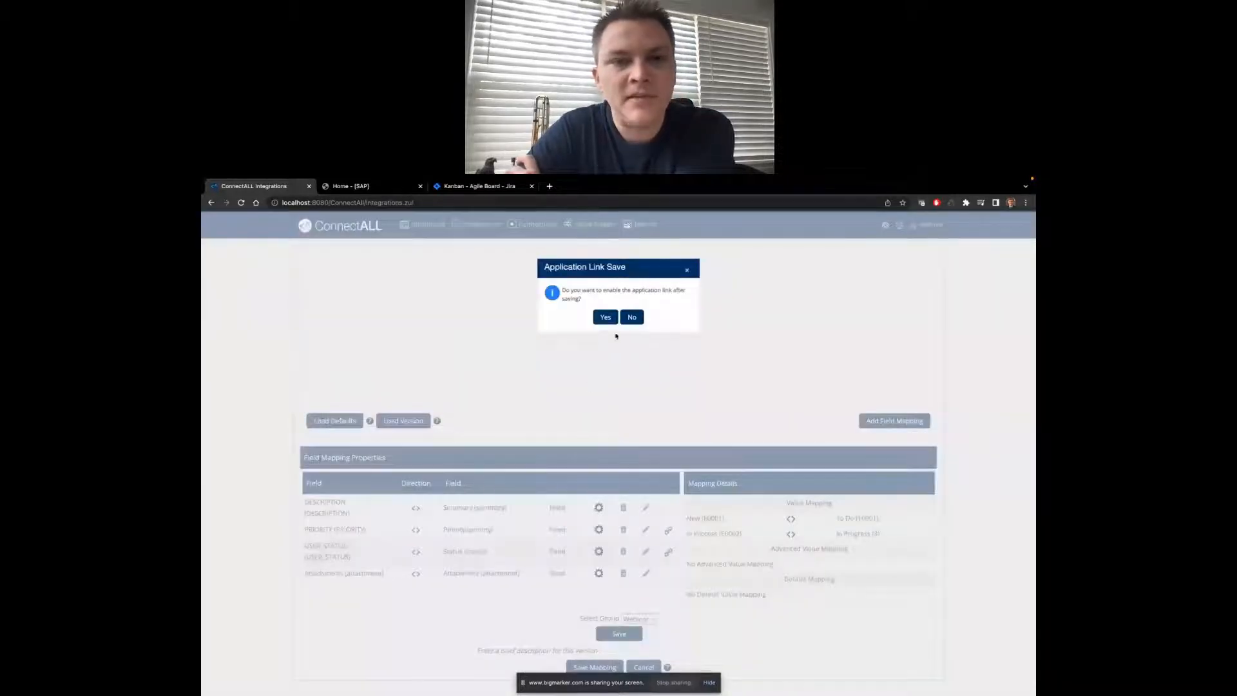
{"action": "left_click", "coordinate": [610, 318]}
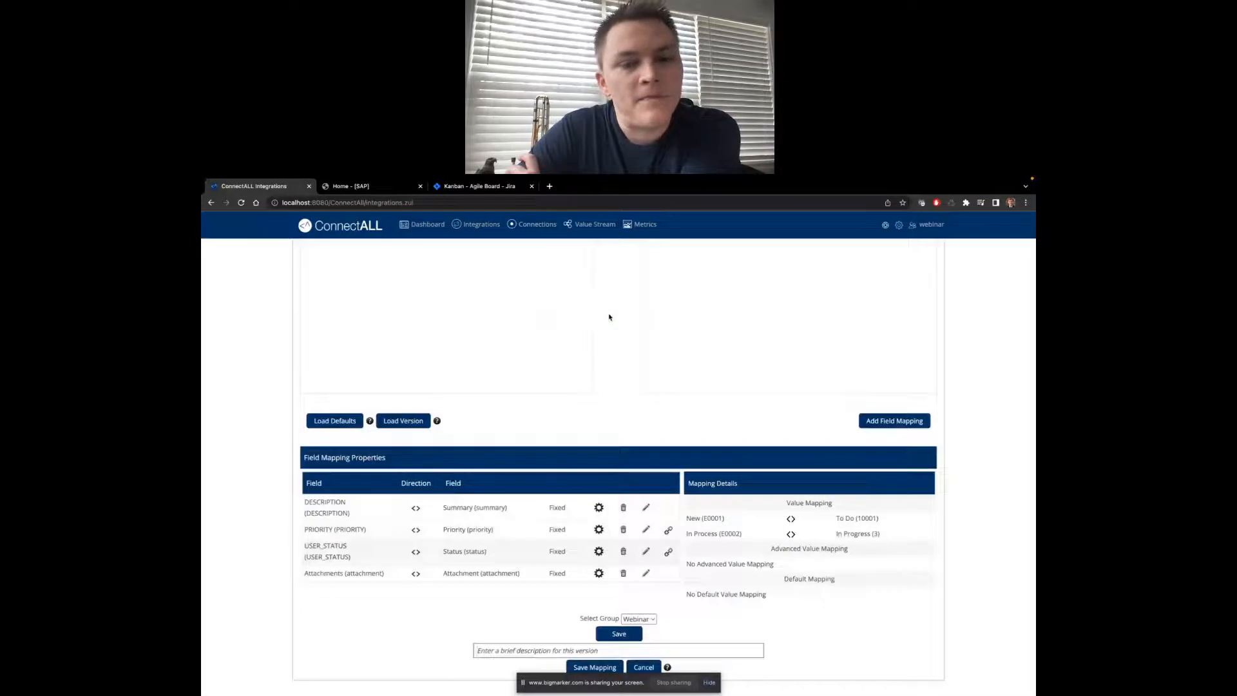
Save the field mapping with the version description "initial" despite unmapped mandatory fields, and go to the Value Stream Dashboard
{"action": "left_click", "coordinate": [498, 648]}
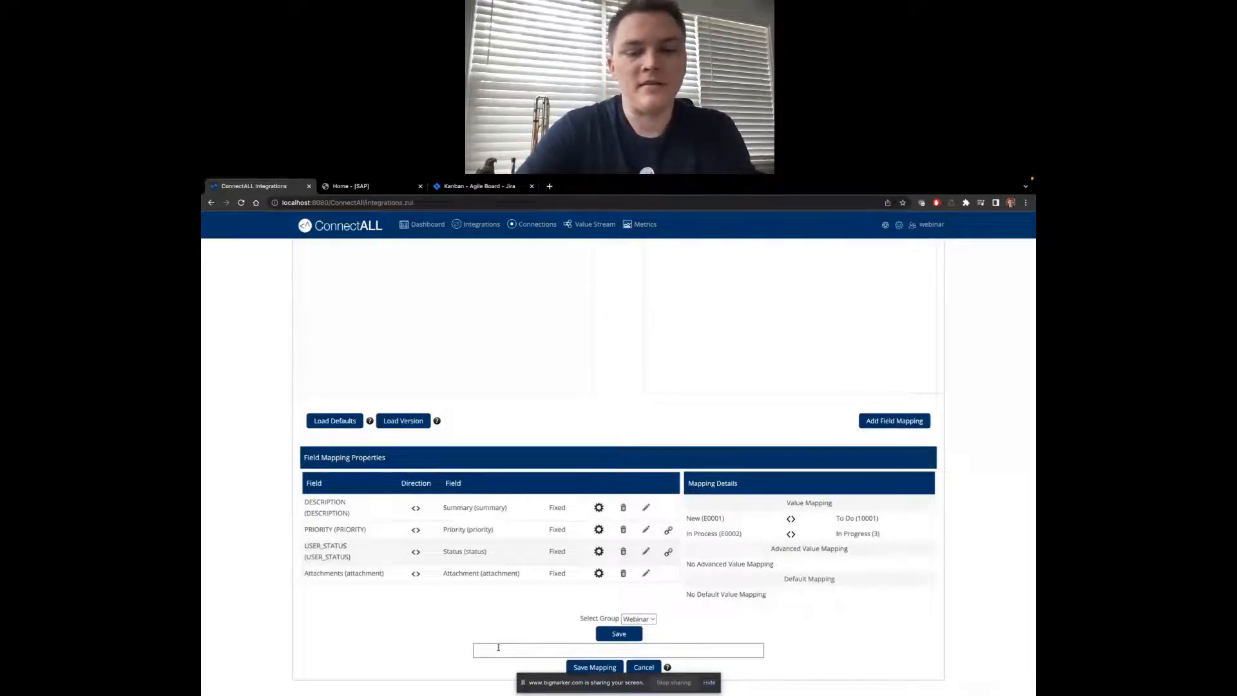
{"action": "type", "text": "Initial"}
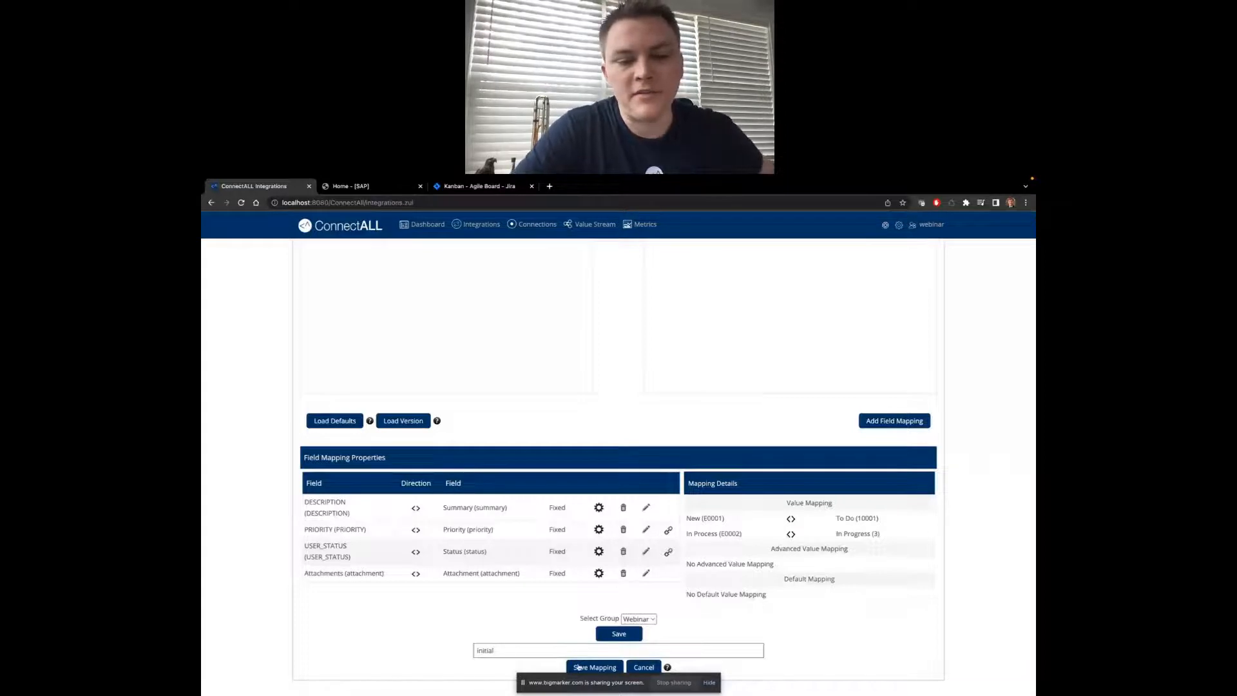
{"action": "left_click", "coordinate": [579, 667]}
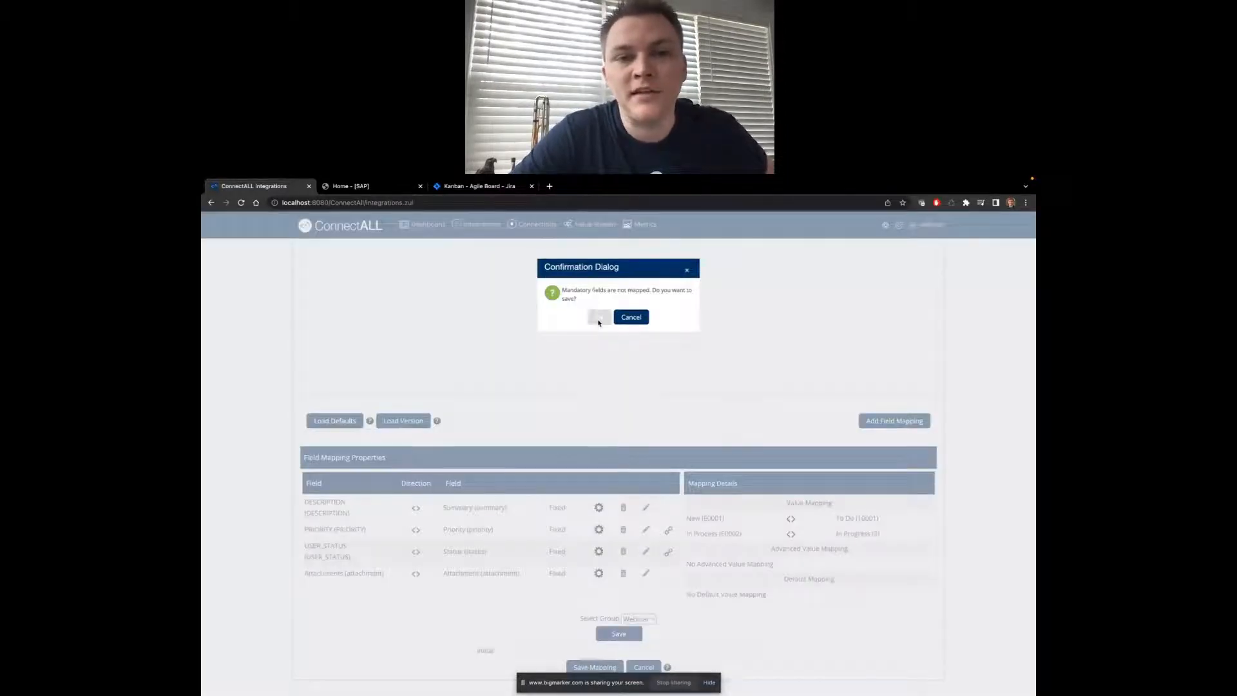
{"action": "left_click", "coordinate": [599, 319]}
{"action": "left_click", "coordinate": [614, 318]}
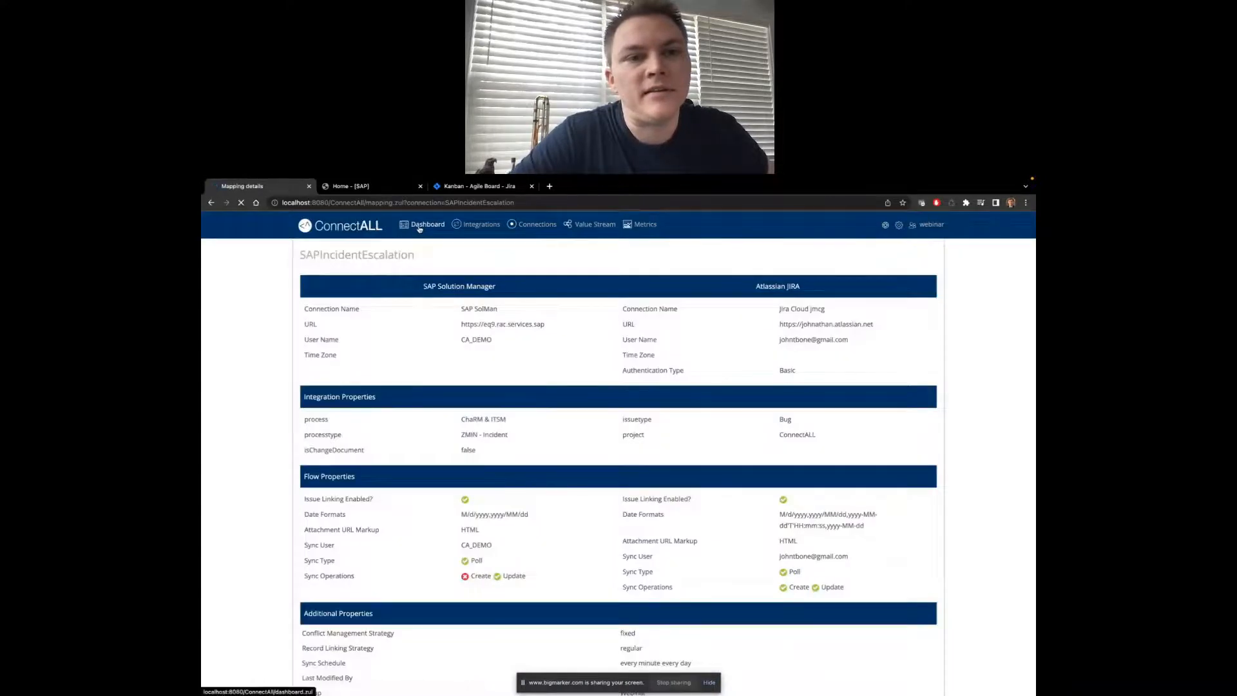
{"action": "left_click", "coordinate": [419, 225]}
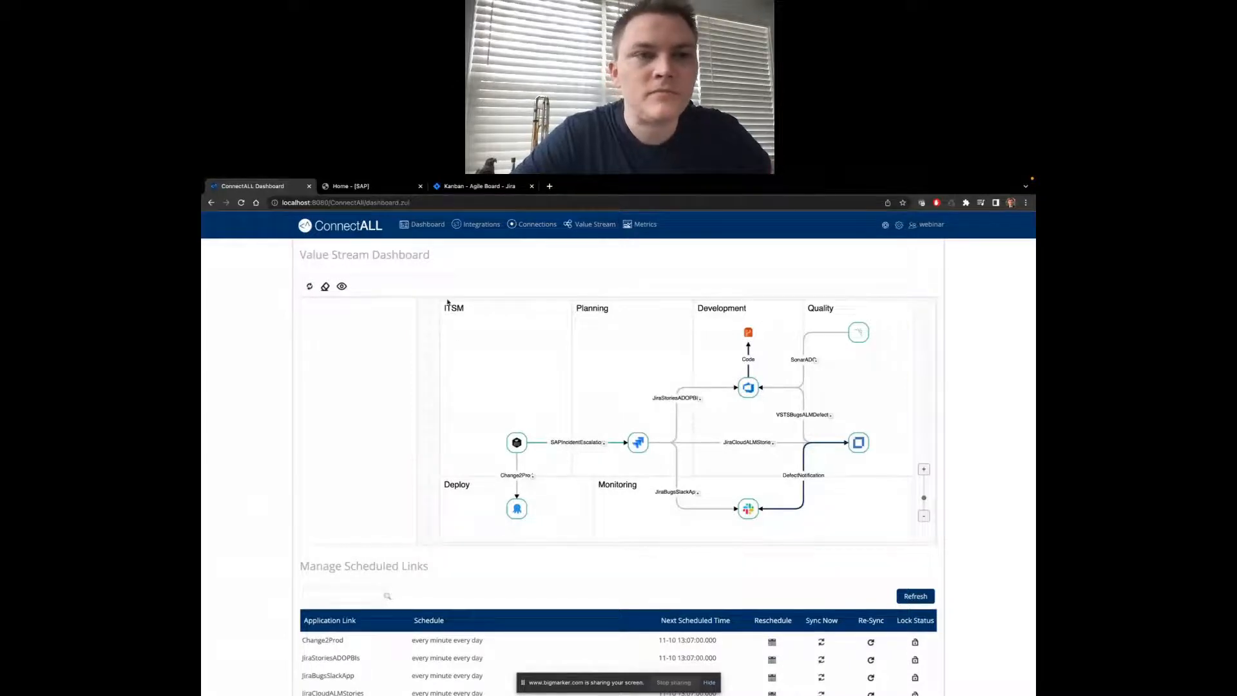
Switch to SAP Solution Manager and start a new ZMIN incident with the description "I can't reset my password"
{"action": "left_click", "coordinate": [364, 187]}
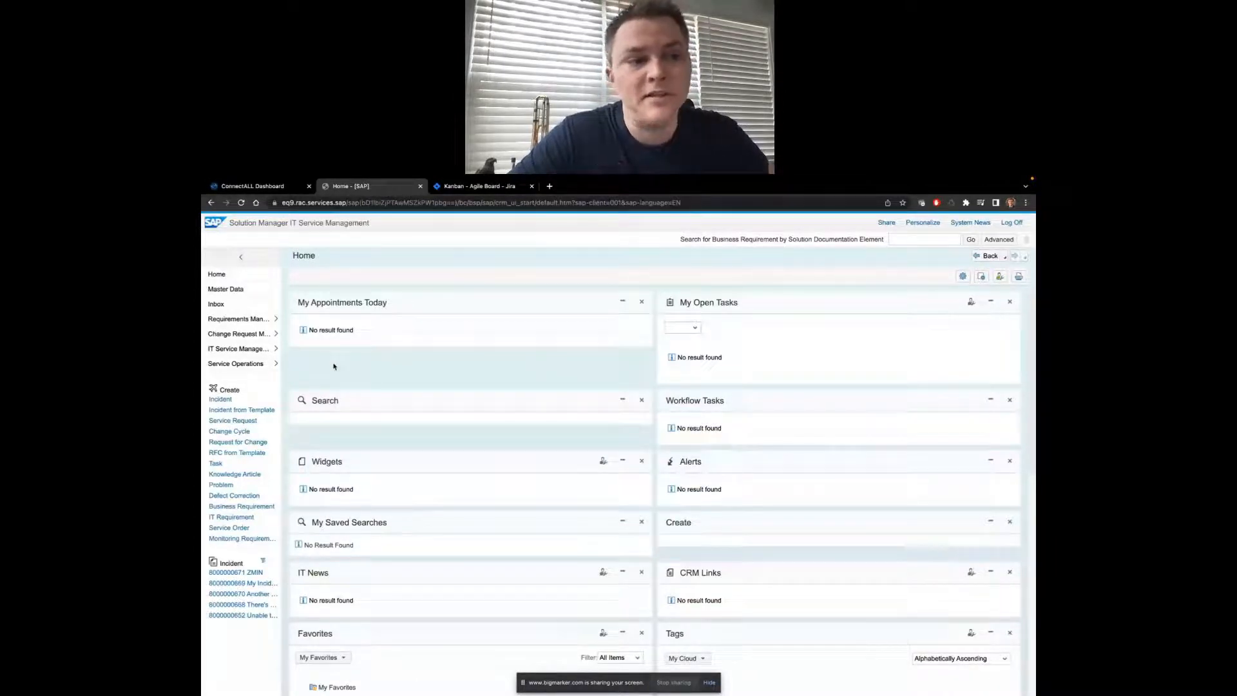
{"action": "left_click", "coordinate": [222, 399]}
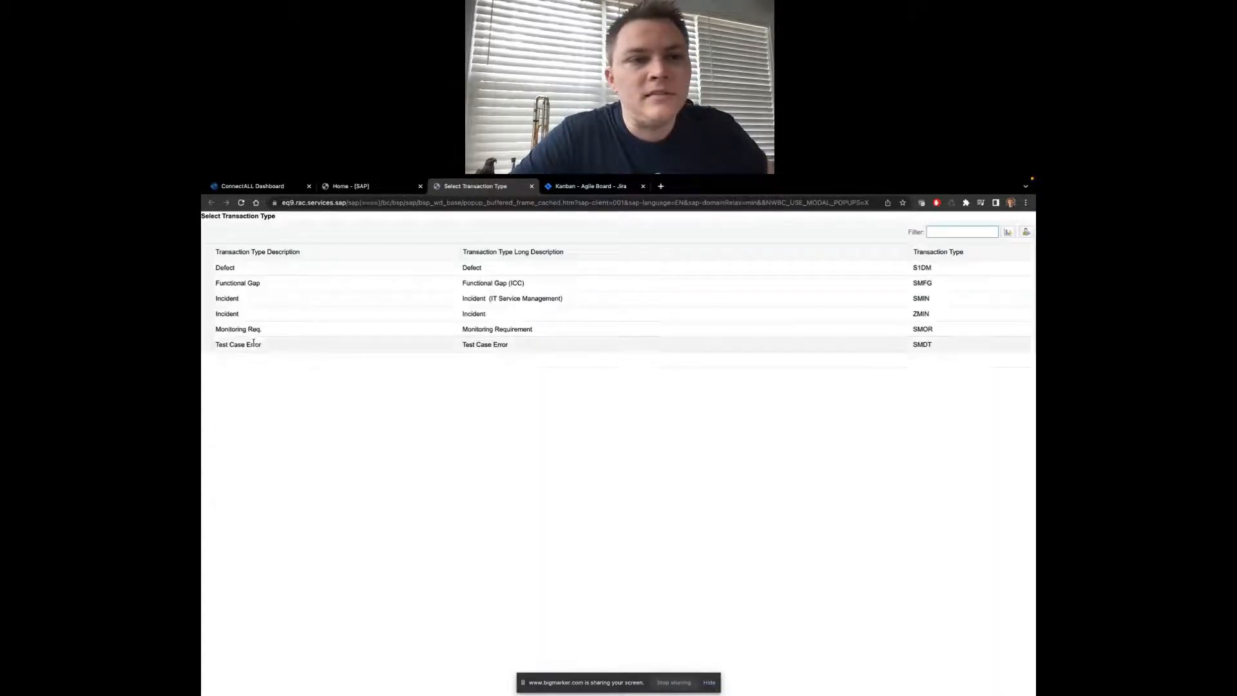
{"action": "left_click", "coordinate": [285, 314]}
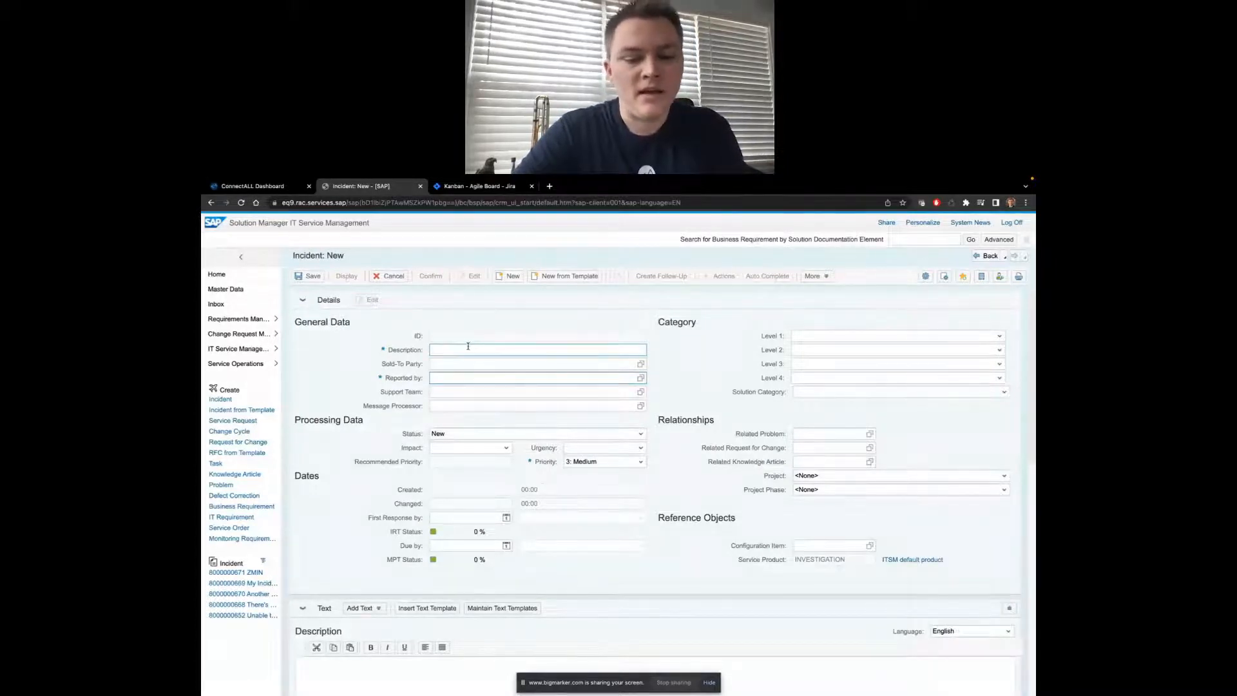
{"action": "left_click", "coordinate": [468, 346]}
{"action": "type", "text": "I can't reset my password"}
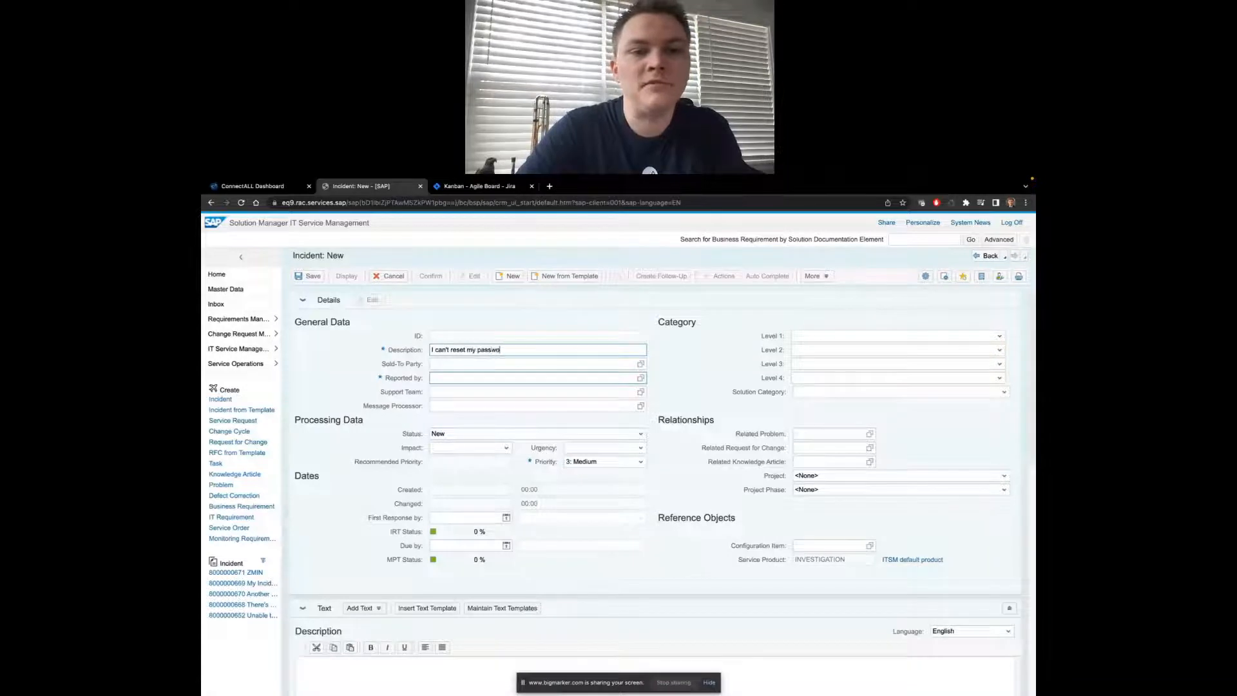
Search all contacts and set Customer Business Process Operations as the incident's reporter
{"action": "left_click", "coordinate": [641, 377]}
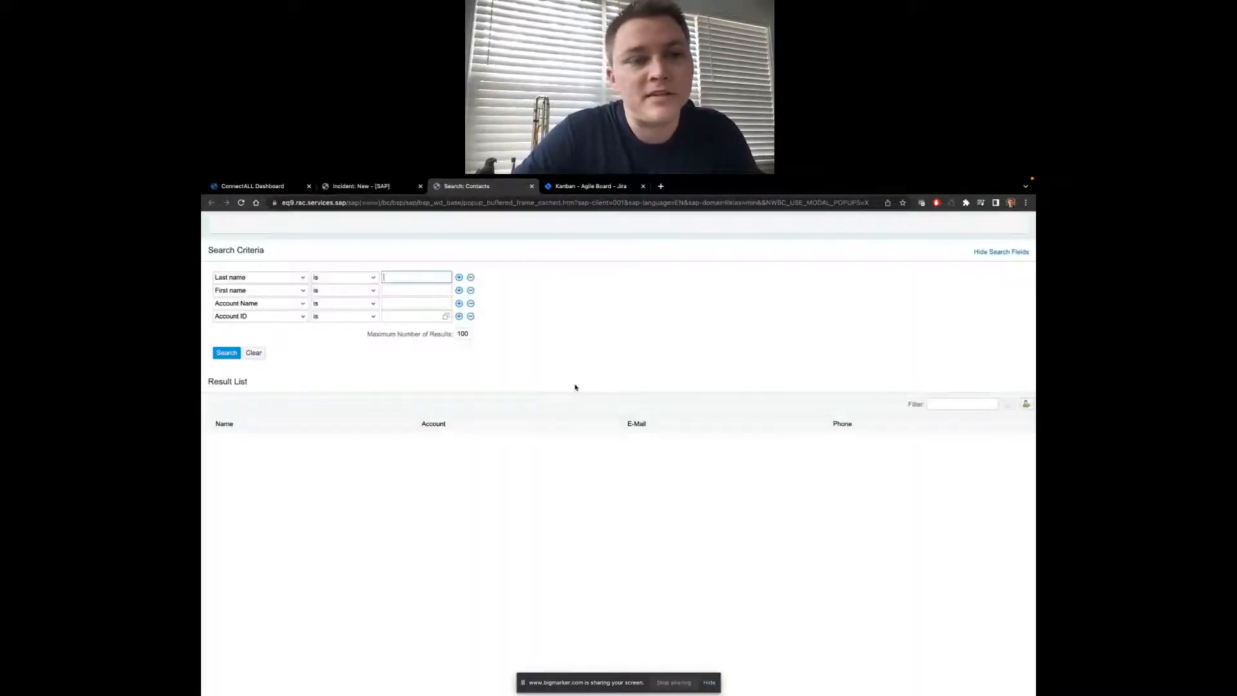
{"action": "left_click", "coordinate": [229, 355]}
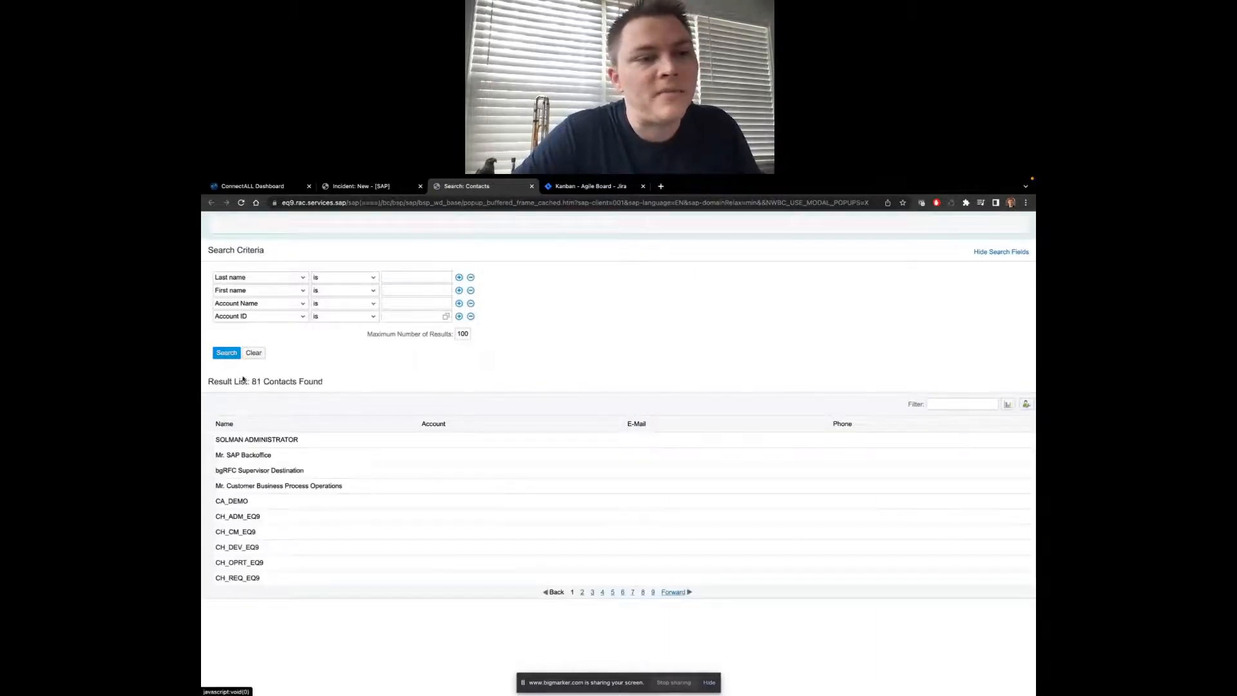
{"action": "left_click", "coordinate": [256, 485]}
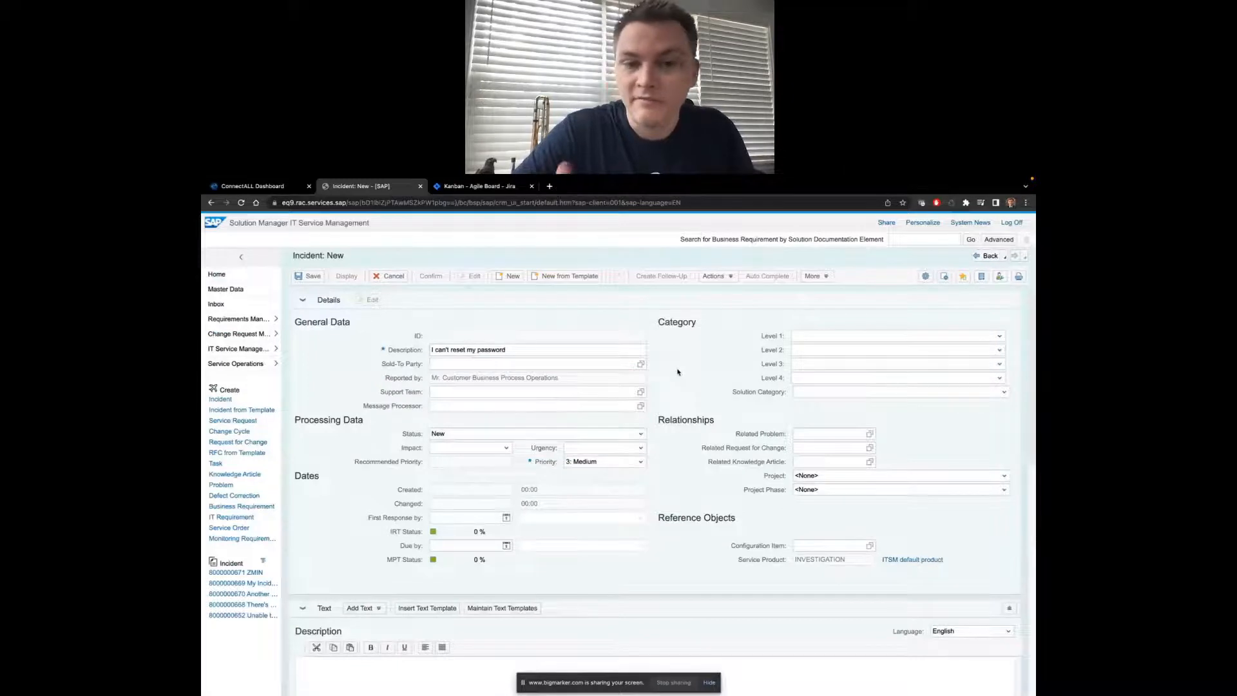
Set the incident's priority to 1: Very High, save it and switch it to display mode
{"action": "left_click", "coordinate": [596, 462]}
{"action": "left_click", "coordinate": [590, 473]}
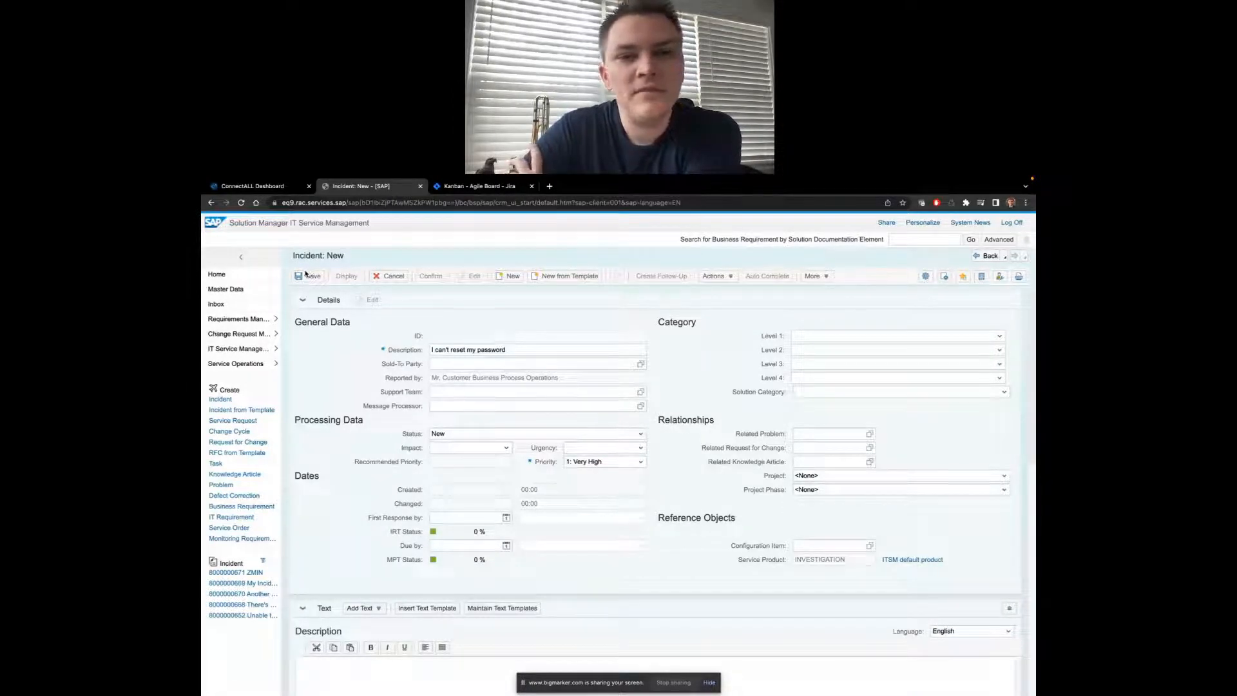
{"action": "left_click", "coordinate": [308, 276]}
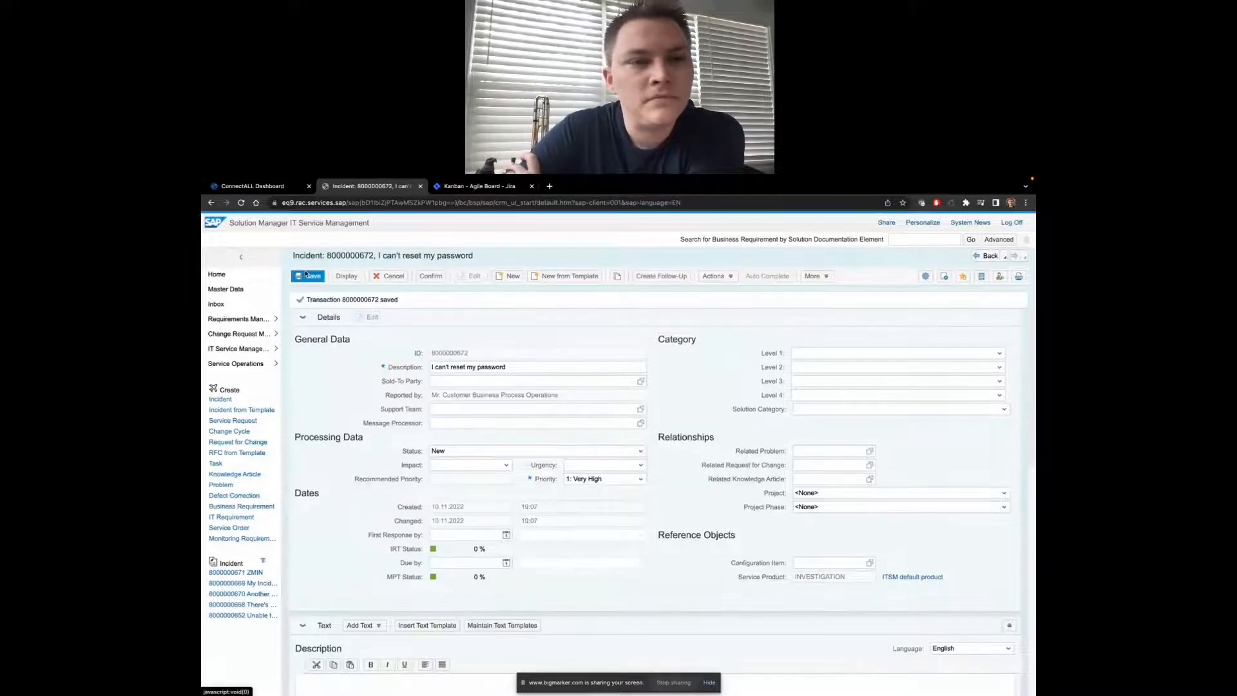
{"action": "left_click", "coordinate": [341, 276]}
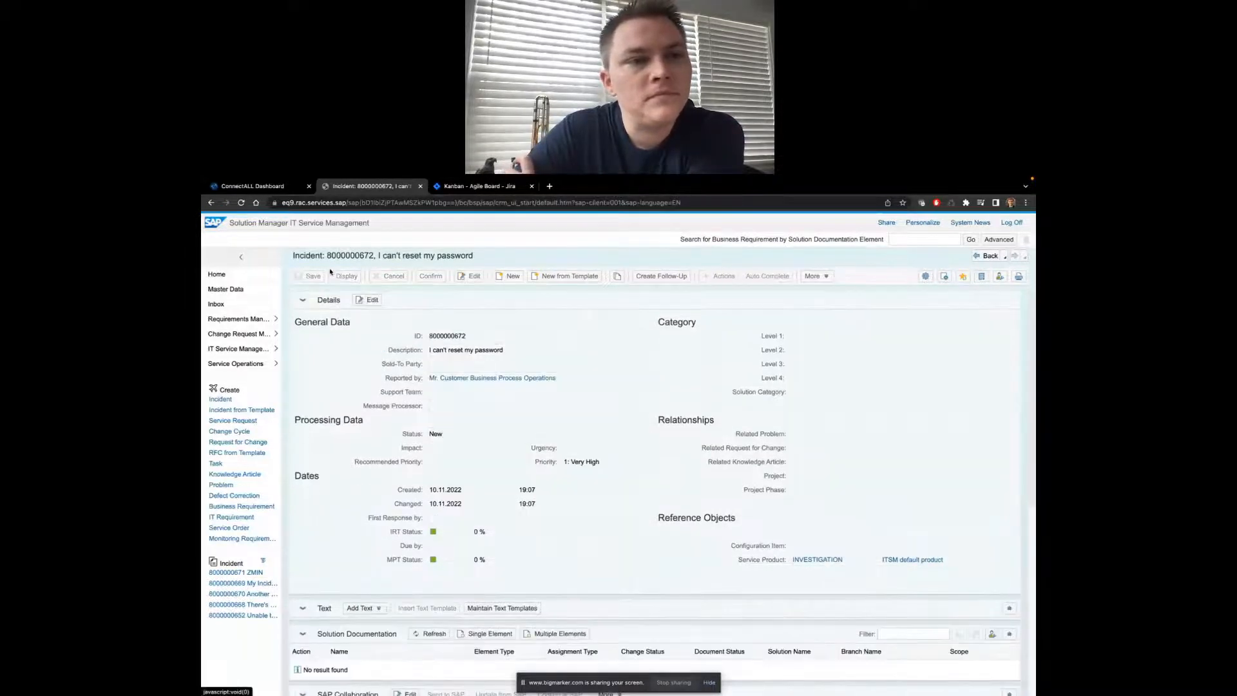
Check the ConnectALL dashboard log for the incident sync, and inspect the "I can't reset my password" bug and its priority in Jira
{"action": "left_click", "coordinate": [256, 187]}
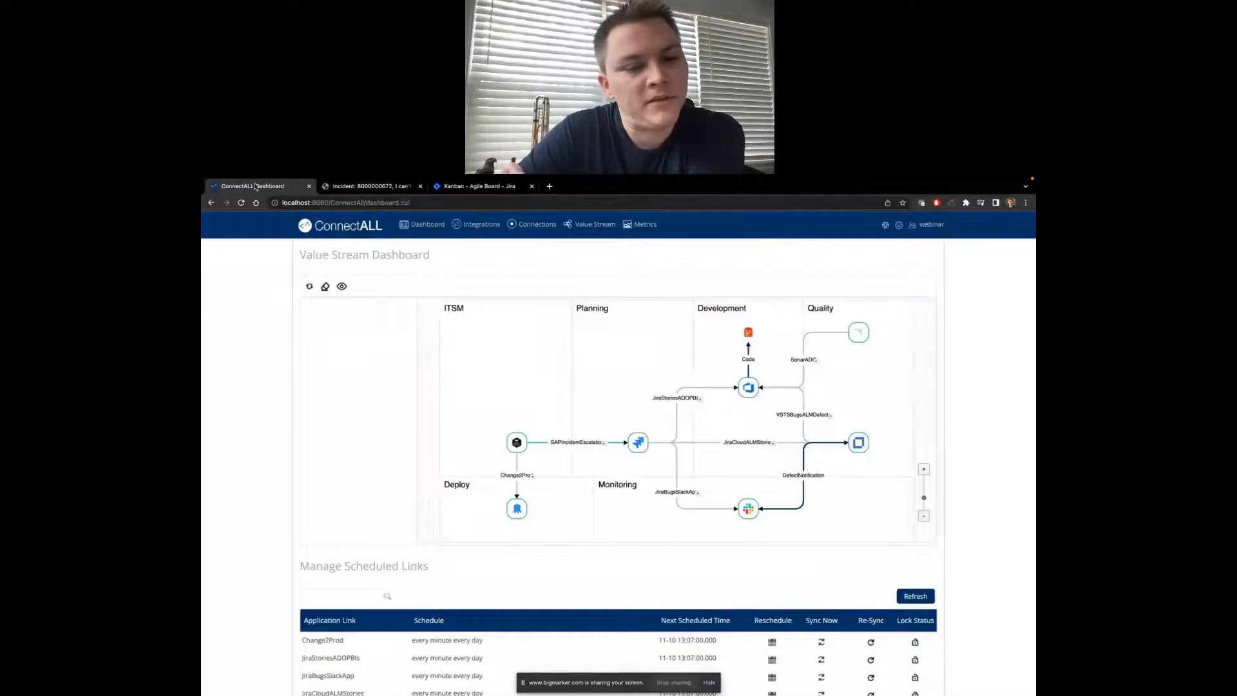
{"action": "scroll", "coordinate": [256, 318], "scroll_direction": "down", "scroll_amount": 1}
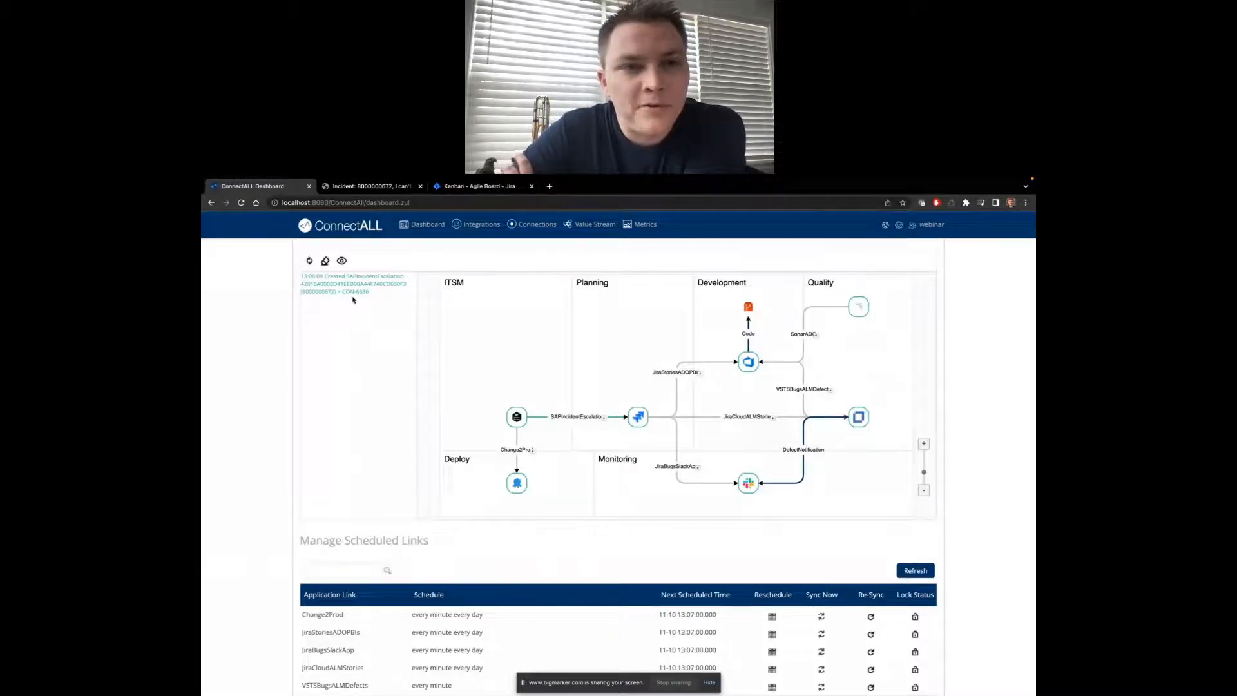
{"action": "left_click", "coordinate": [482, 187]}
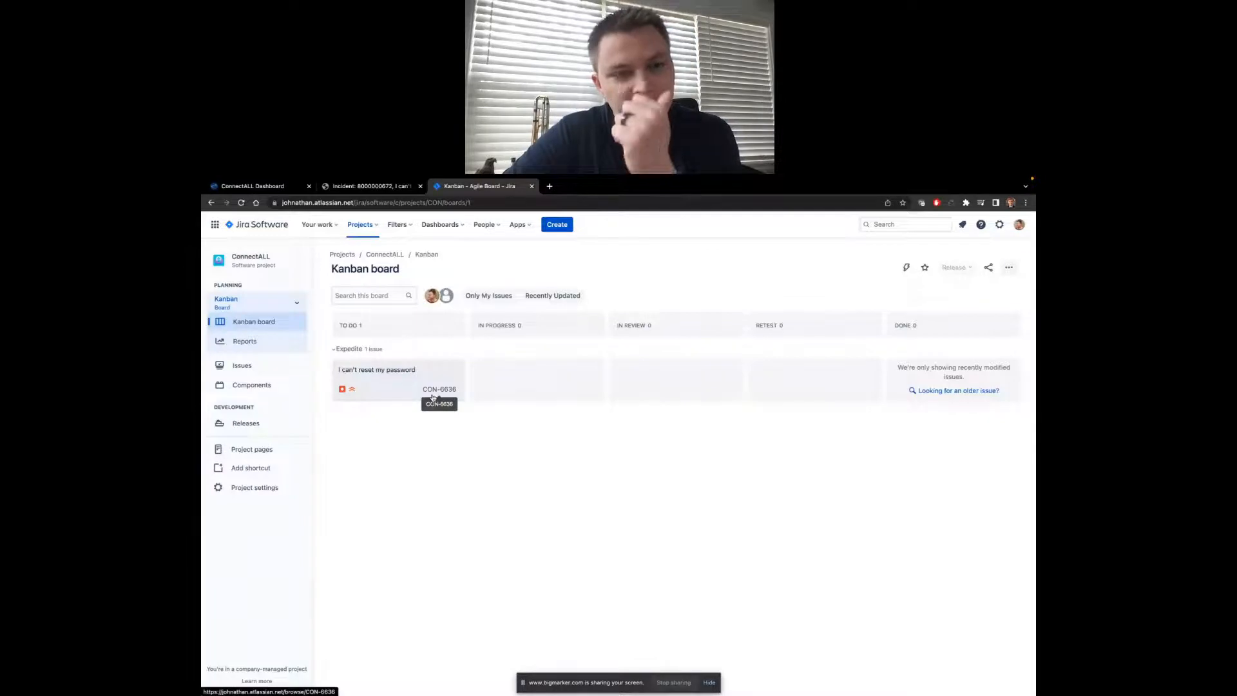
{"action": "left_click", "coordinate": [431, 379]}
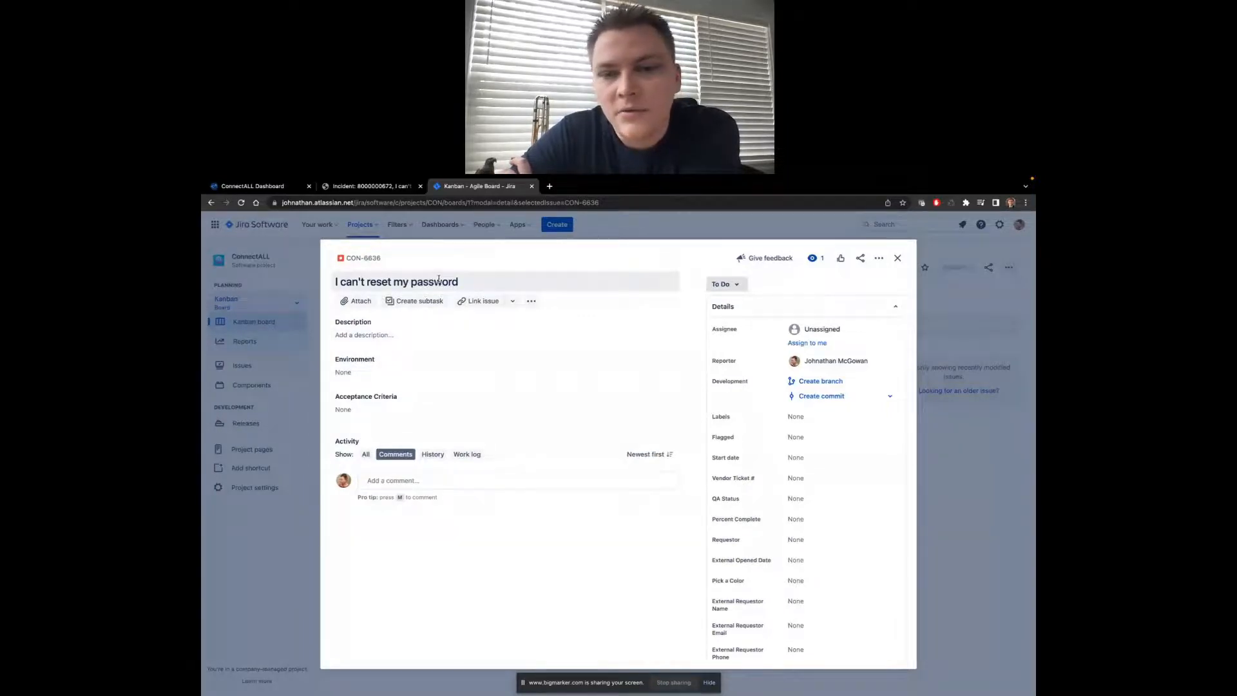
{"action": "scroll", "coordinate": [803, 500], "scroll_direction": "down", "scroll_amount": 5}
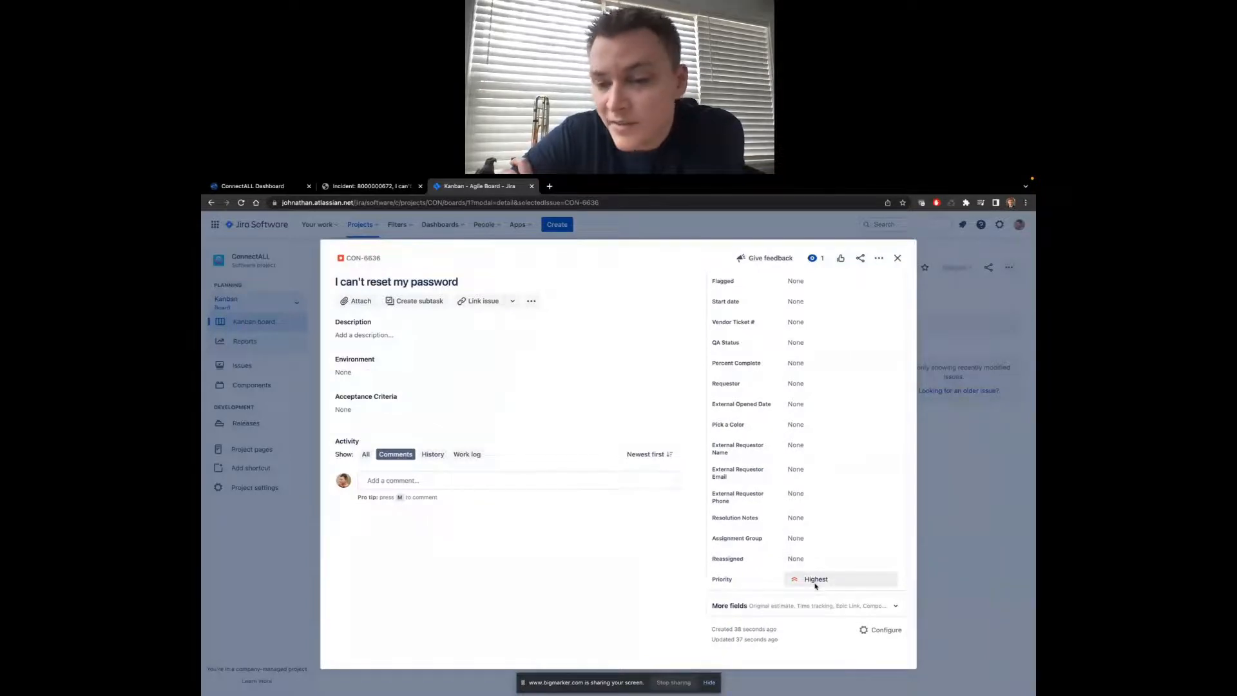
{"action": "left_click", "coordinate": [958, 528]}
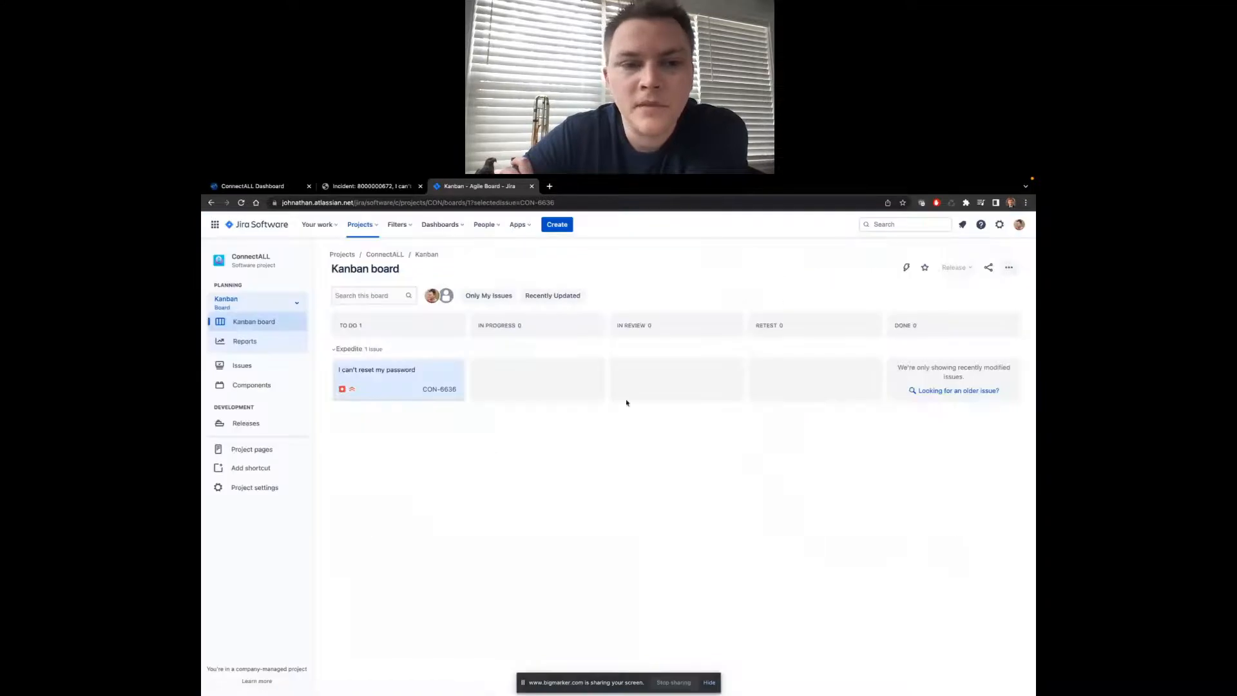
Move the "I can't reset my password" bug to In Progress on the Kanban board and check the ConnectALL dashboard for its sync
{"action": "left_click_drag", "start_coordinate": [409, 381], "coordinate": [531, 385]}
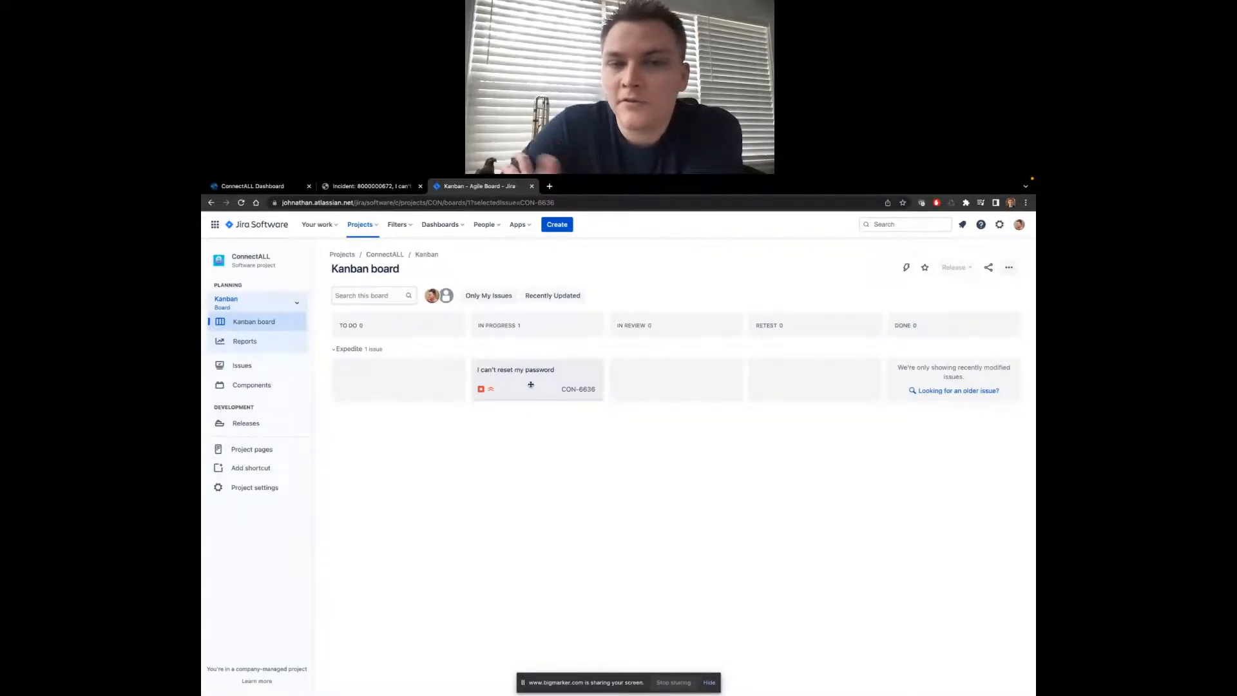
{"action": "left_click", "coordinate": [271, 188]}
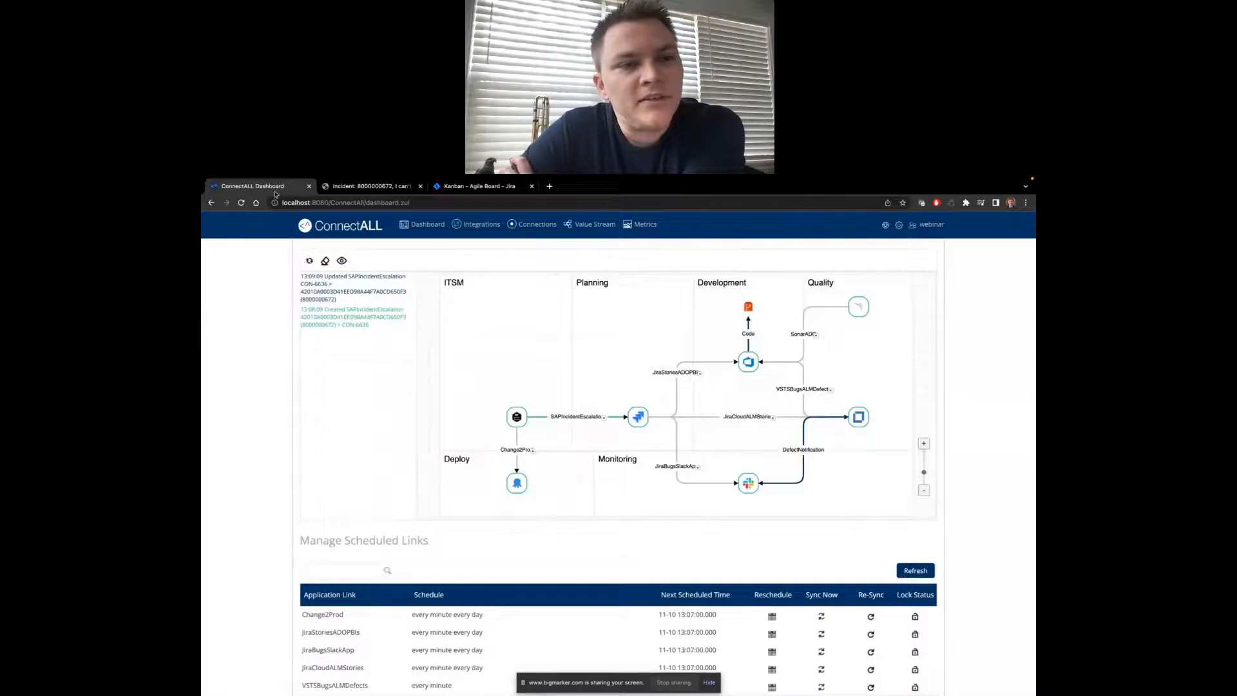
Return to SAP Solution Manager and reopen the "I can't reset my password" incident to check its updated status
{"action": "left_click", "coordinate": [374, 187]}
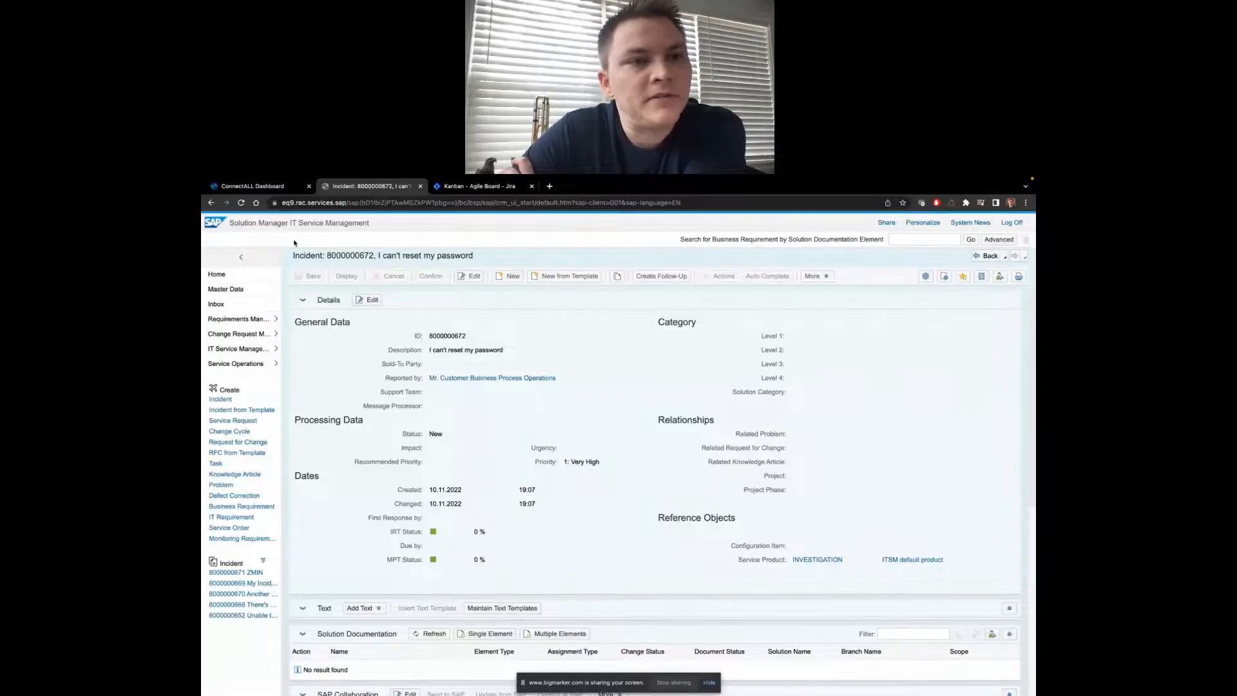
{"action": "left_click", "coordinate": [242, 202]}
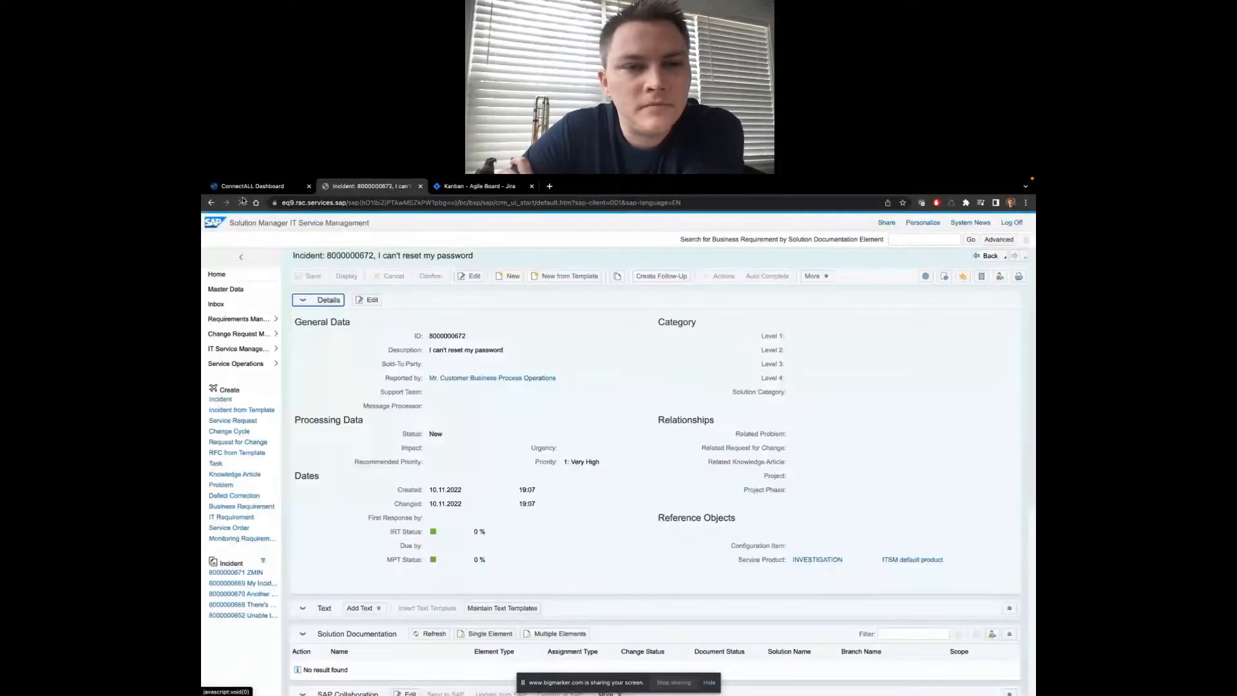
{"action": "left_click", "coordinate": [237, 583]}
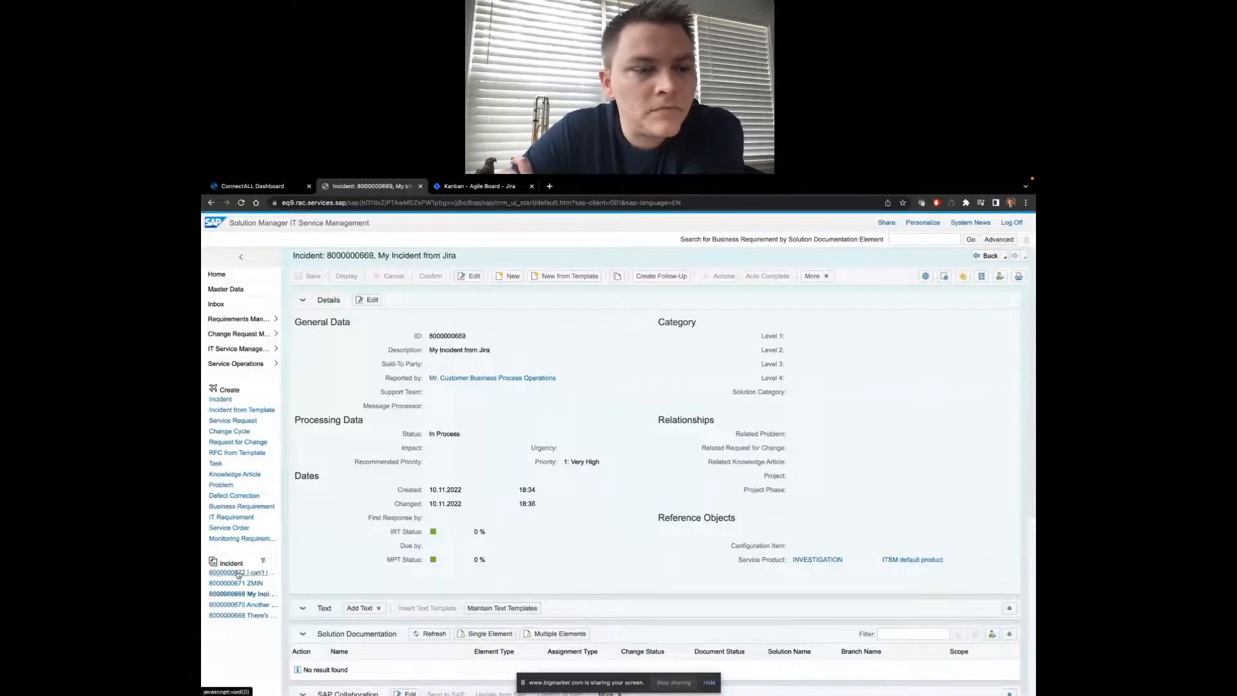
{"action": "left_click", "coordinate": [238, 573]}
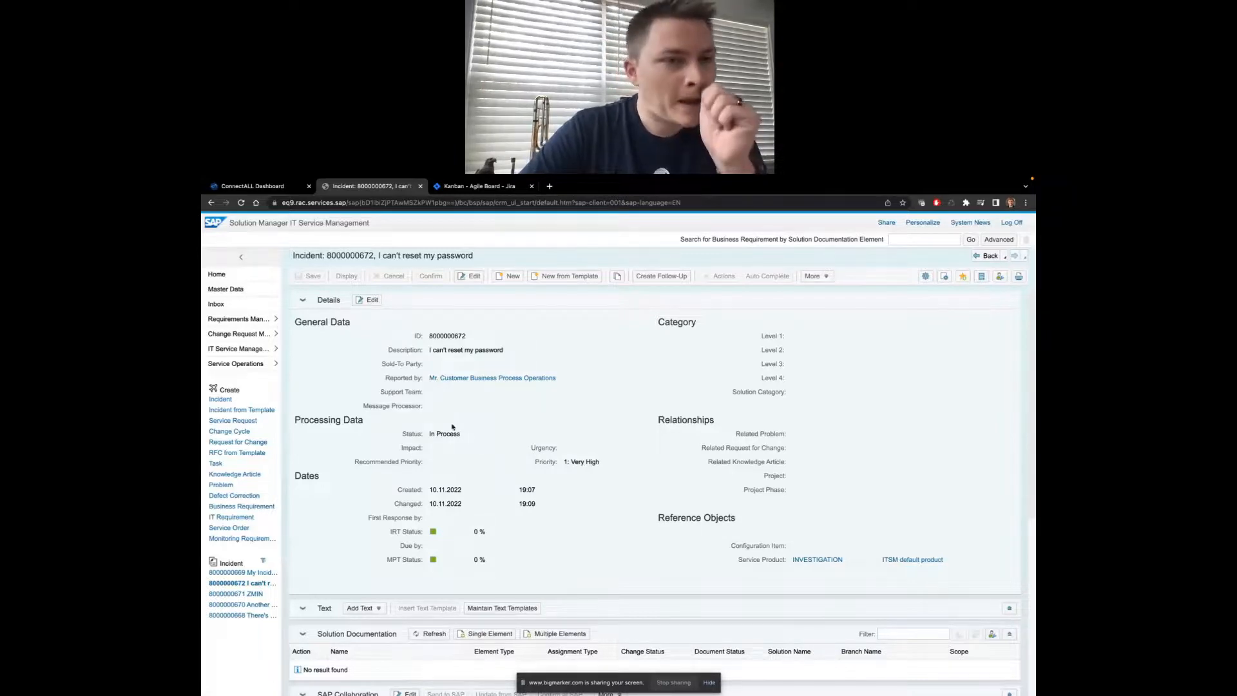
{"action": "left_click", "coordinate": [274, 186]}
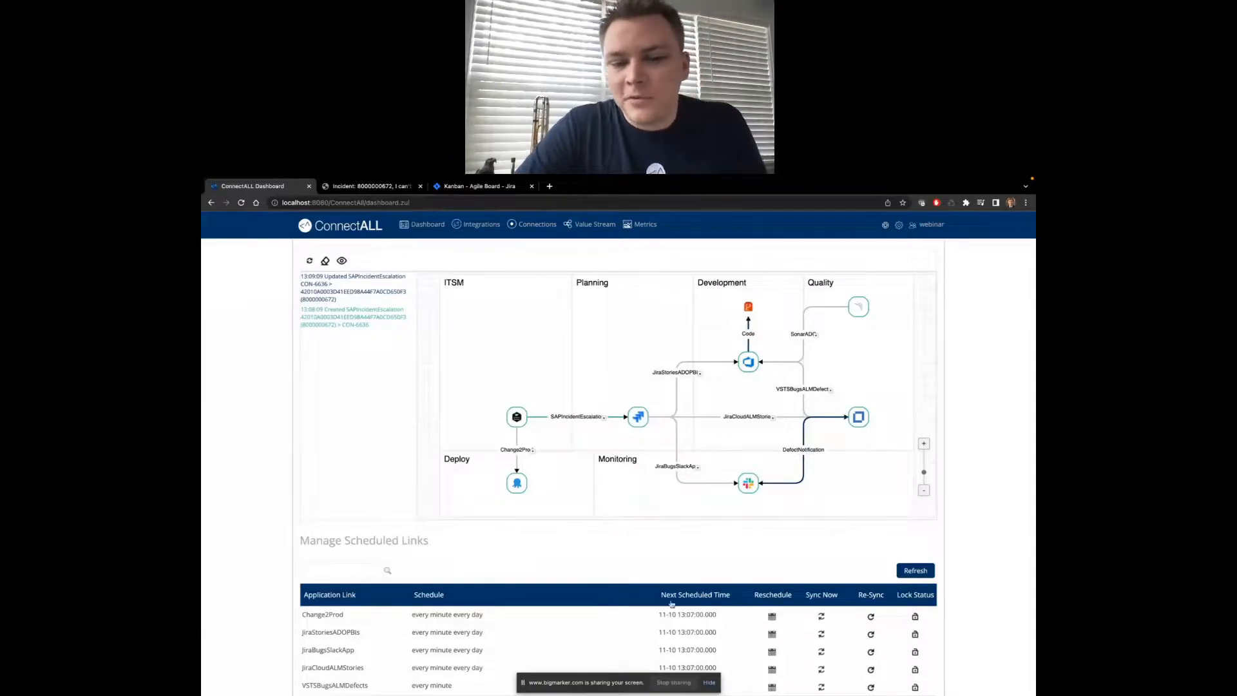
{"action": "left_click", "coordinate": [666, 683]}
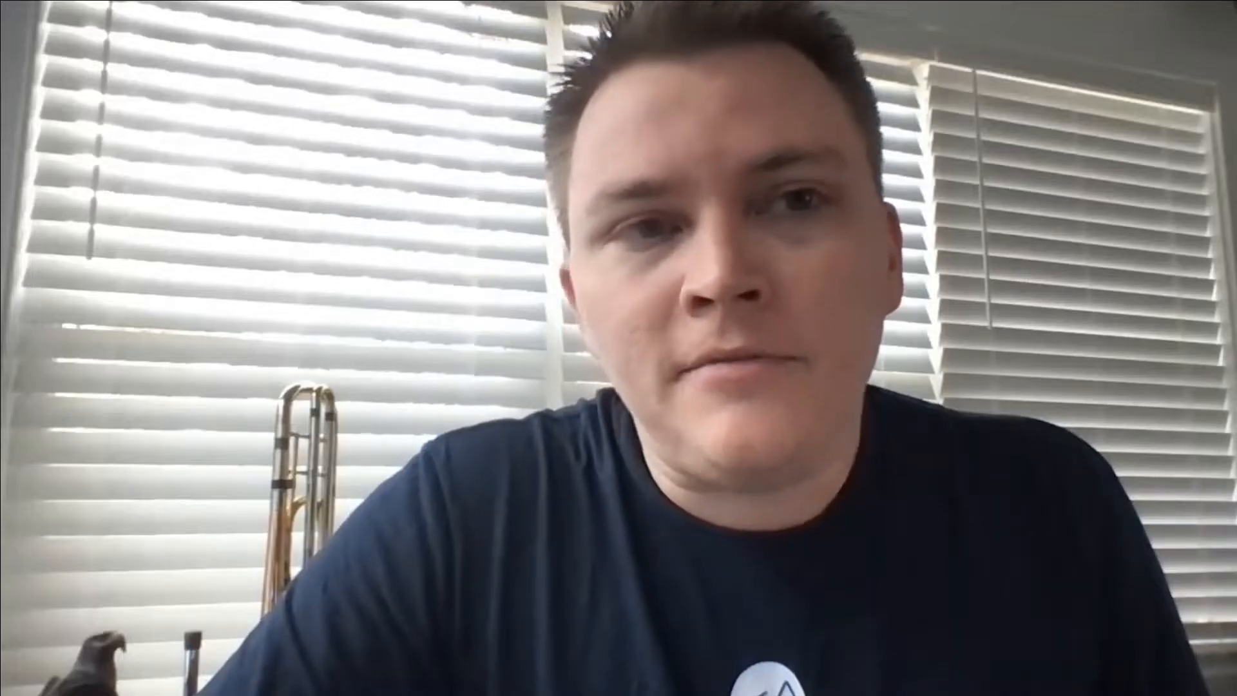